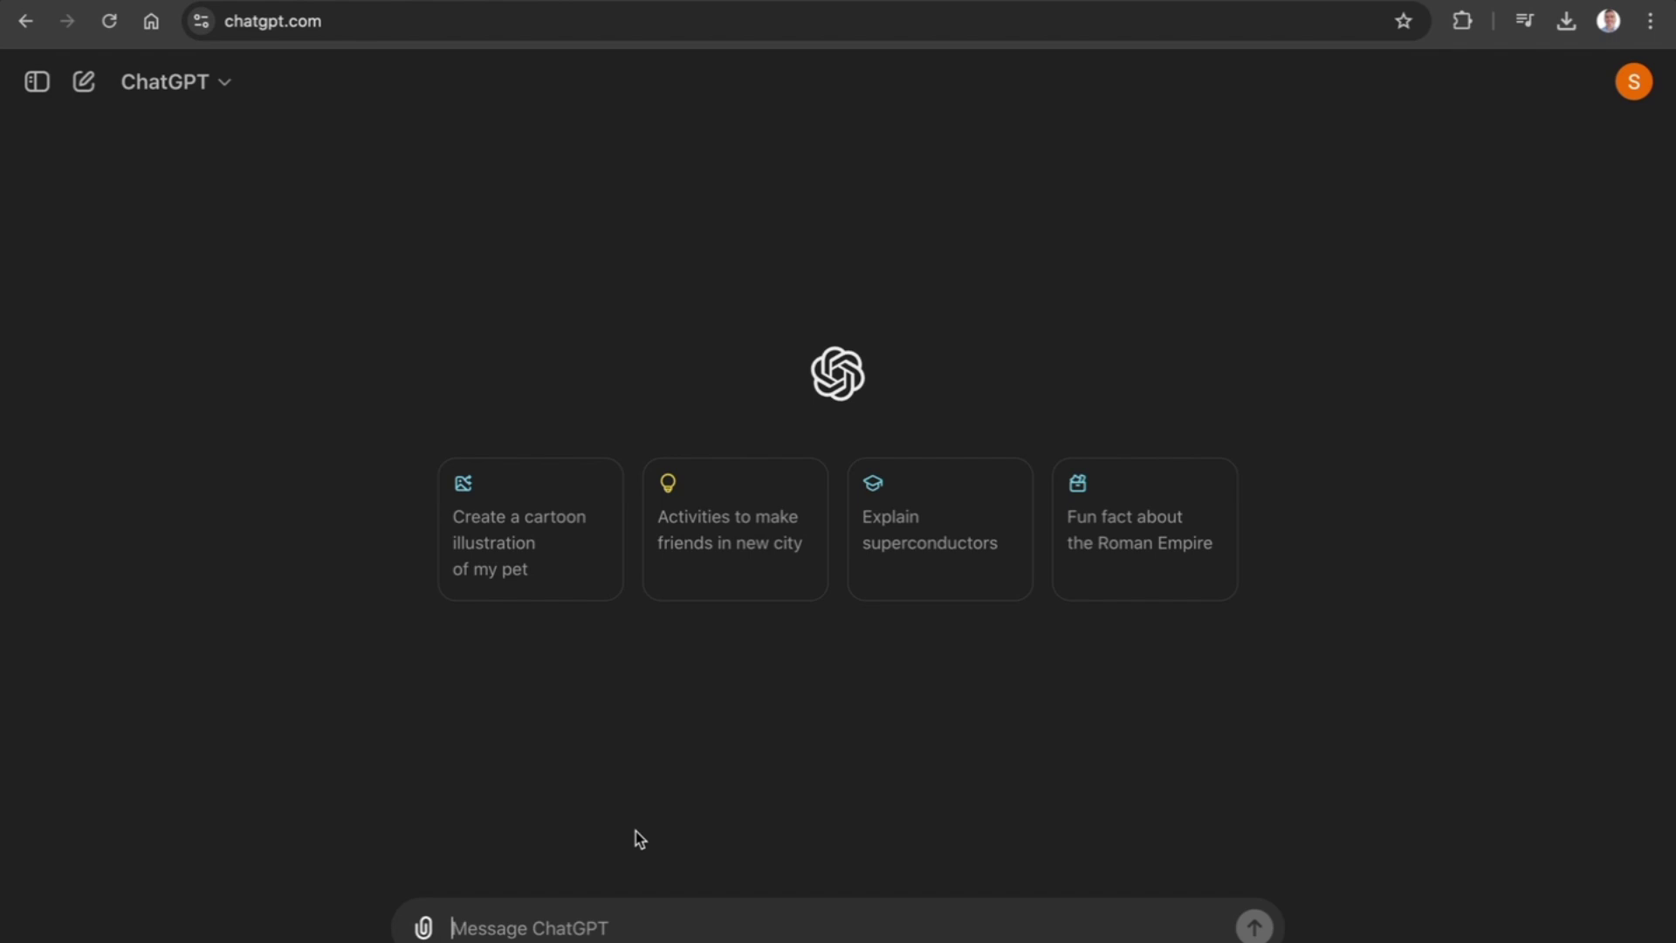
Paste and send the prompt asking for 1,000 negative keywords for a New Zealand digital marketing agency
type("I am running Google Ads for a digital marketing ads agency in New Zealand. I want you to create a negative keywords list that is comprehensive and effective. Make sure you exclude overseas countries in the list. Exclude the word free and similar words. Also exclude explicit search keywords. Exclude any mention of websites as I do not do websites. Exclude SEO and graphic design as I don't do that either. Create a list of 1,000 negative keywords using this information.")
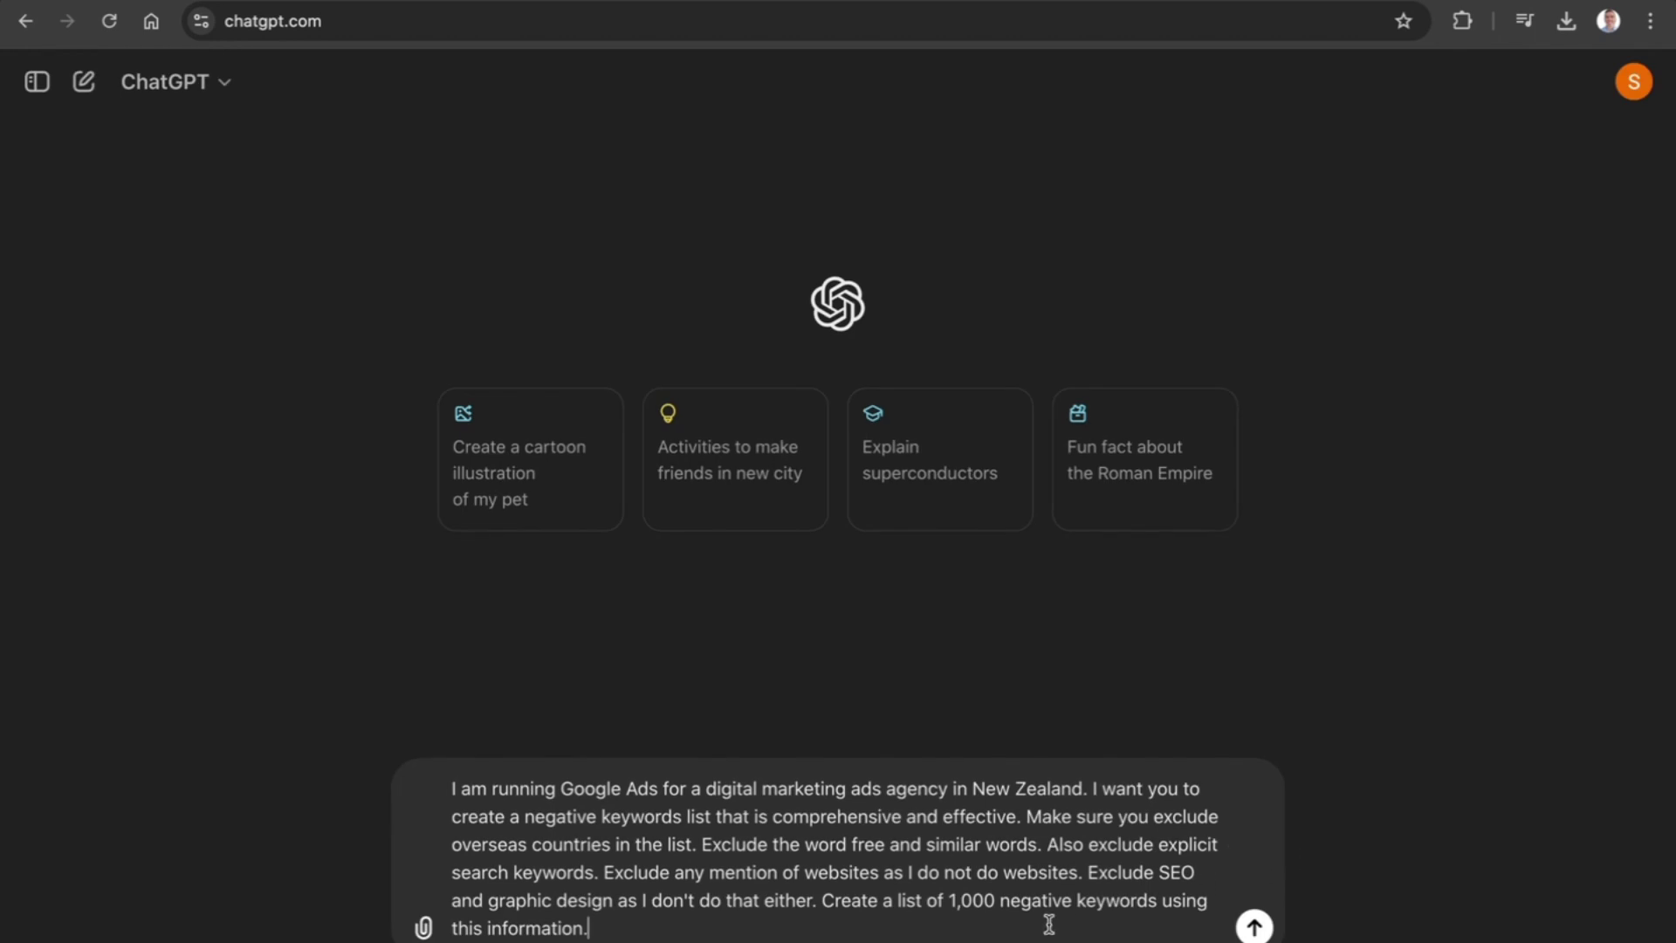
key("Return")
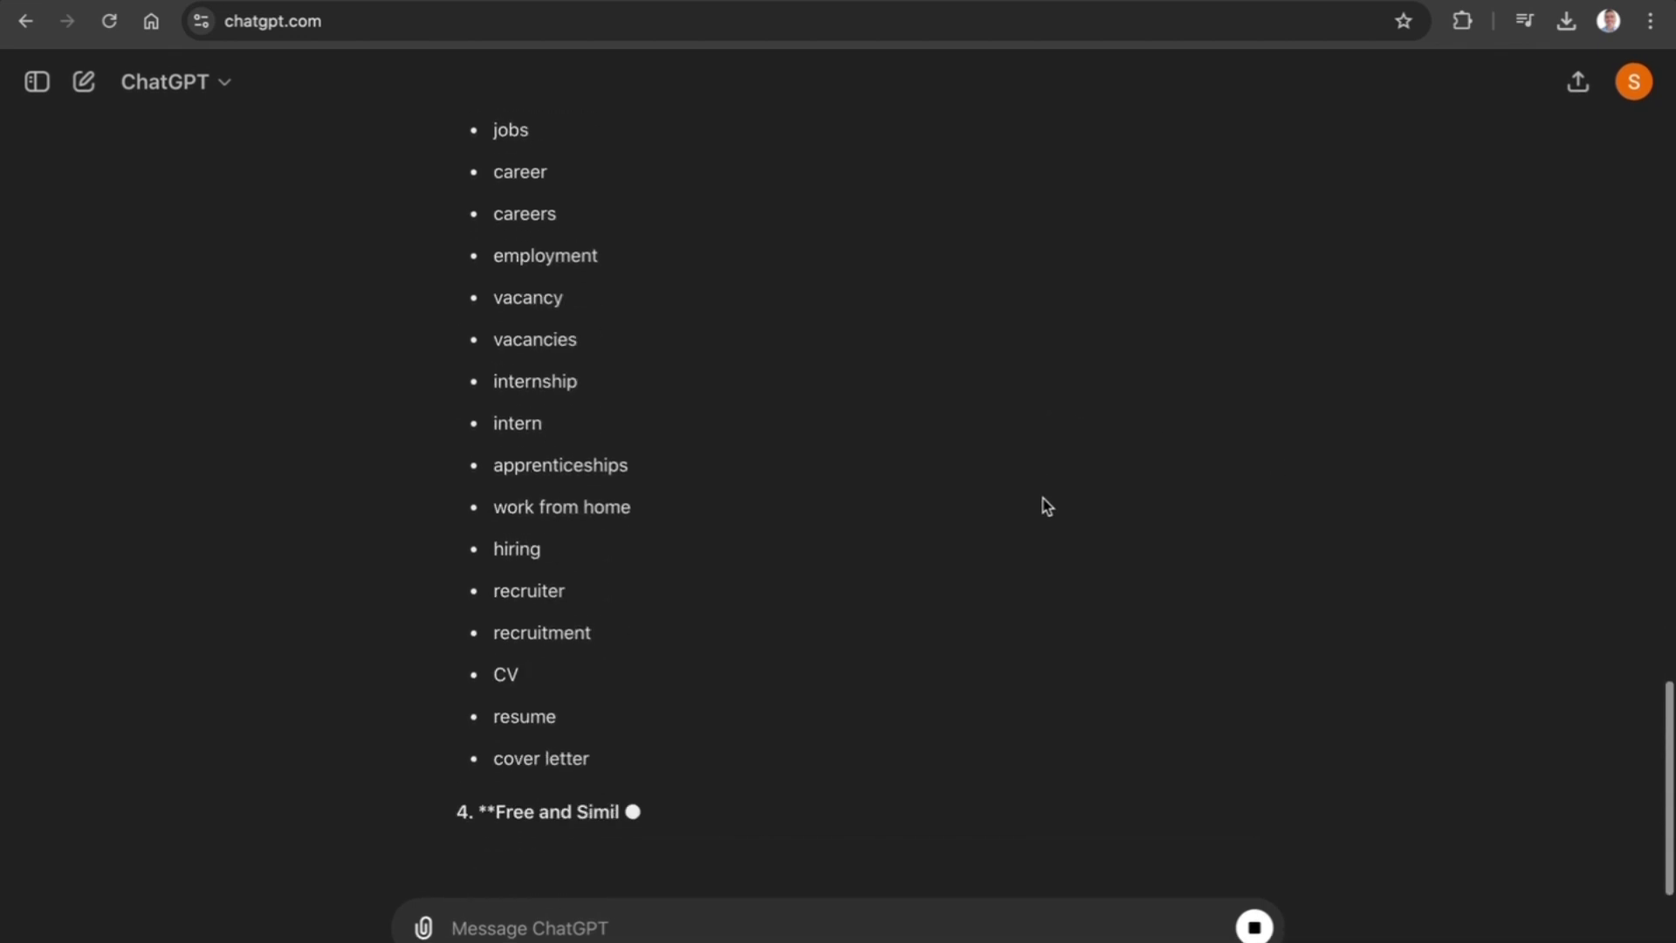
Review the finished categorized keyword reply, including Job Seekers and Websites, and begin a follow-up request
scroll(1047, 507, "up", 3)
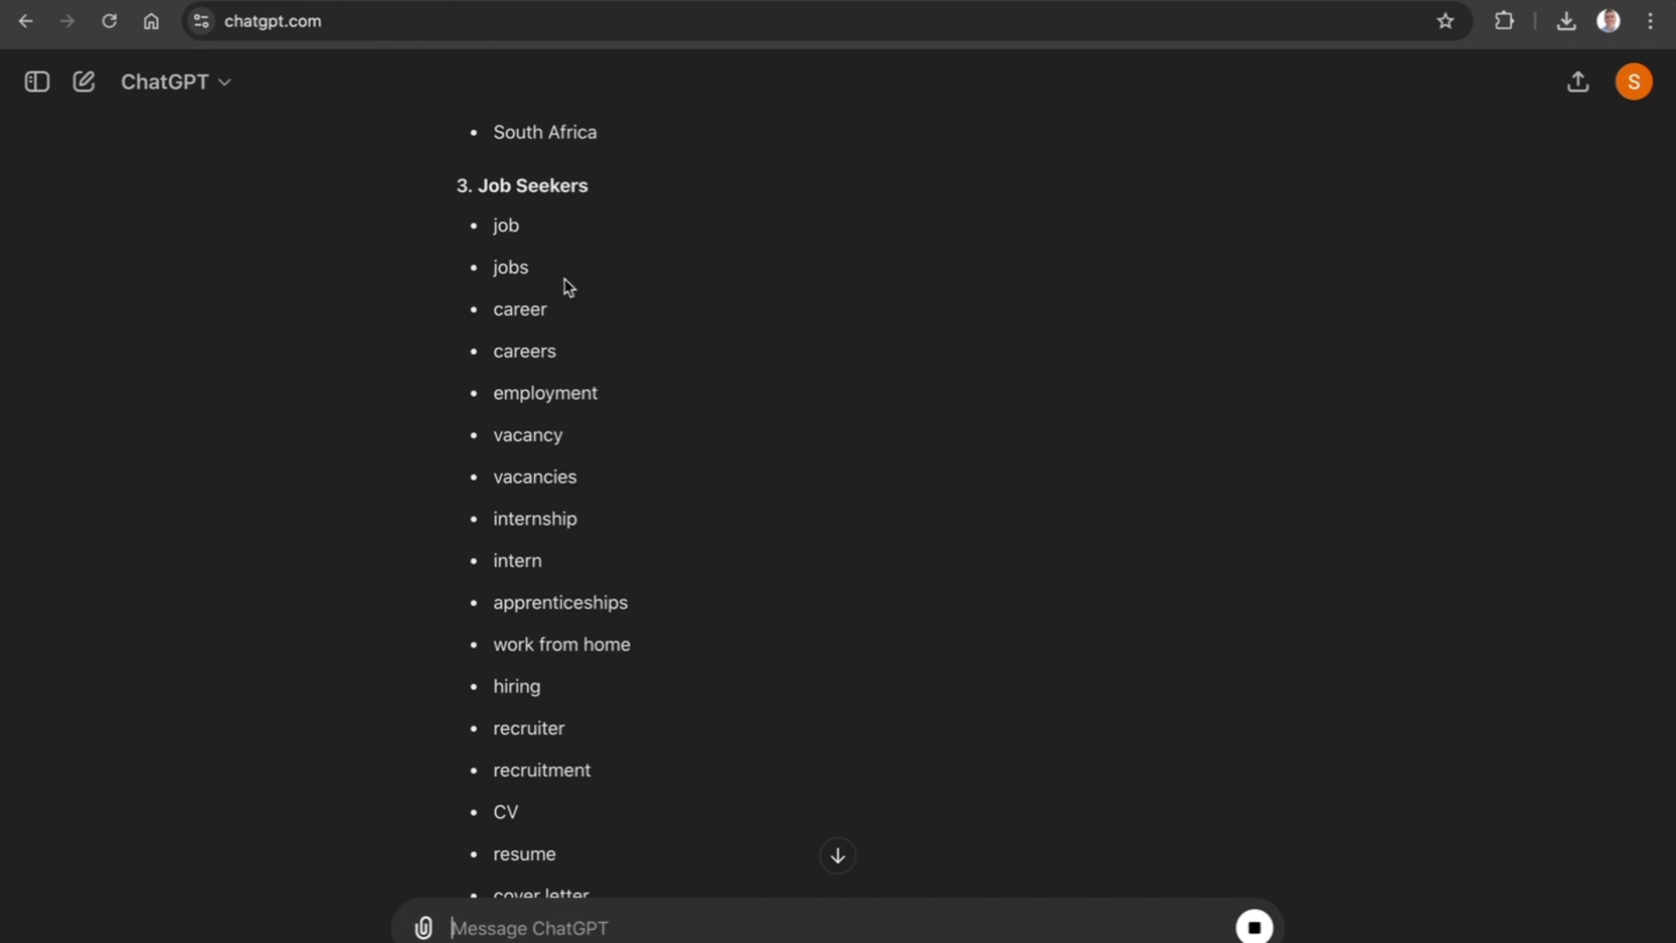
scroll(632, 580, "down", 20)
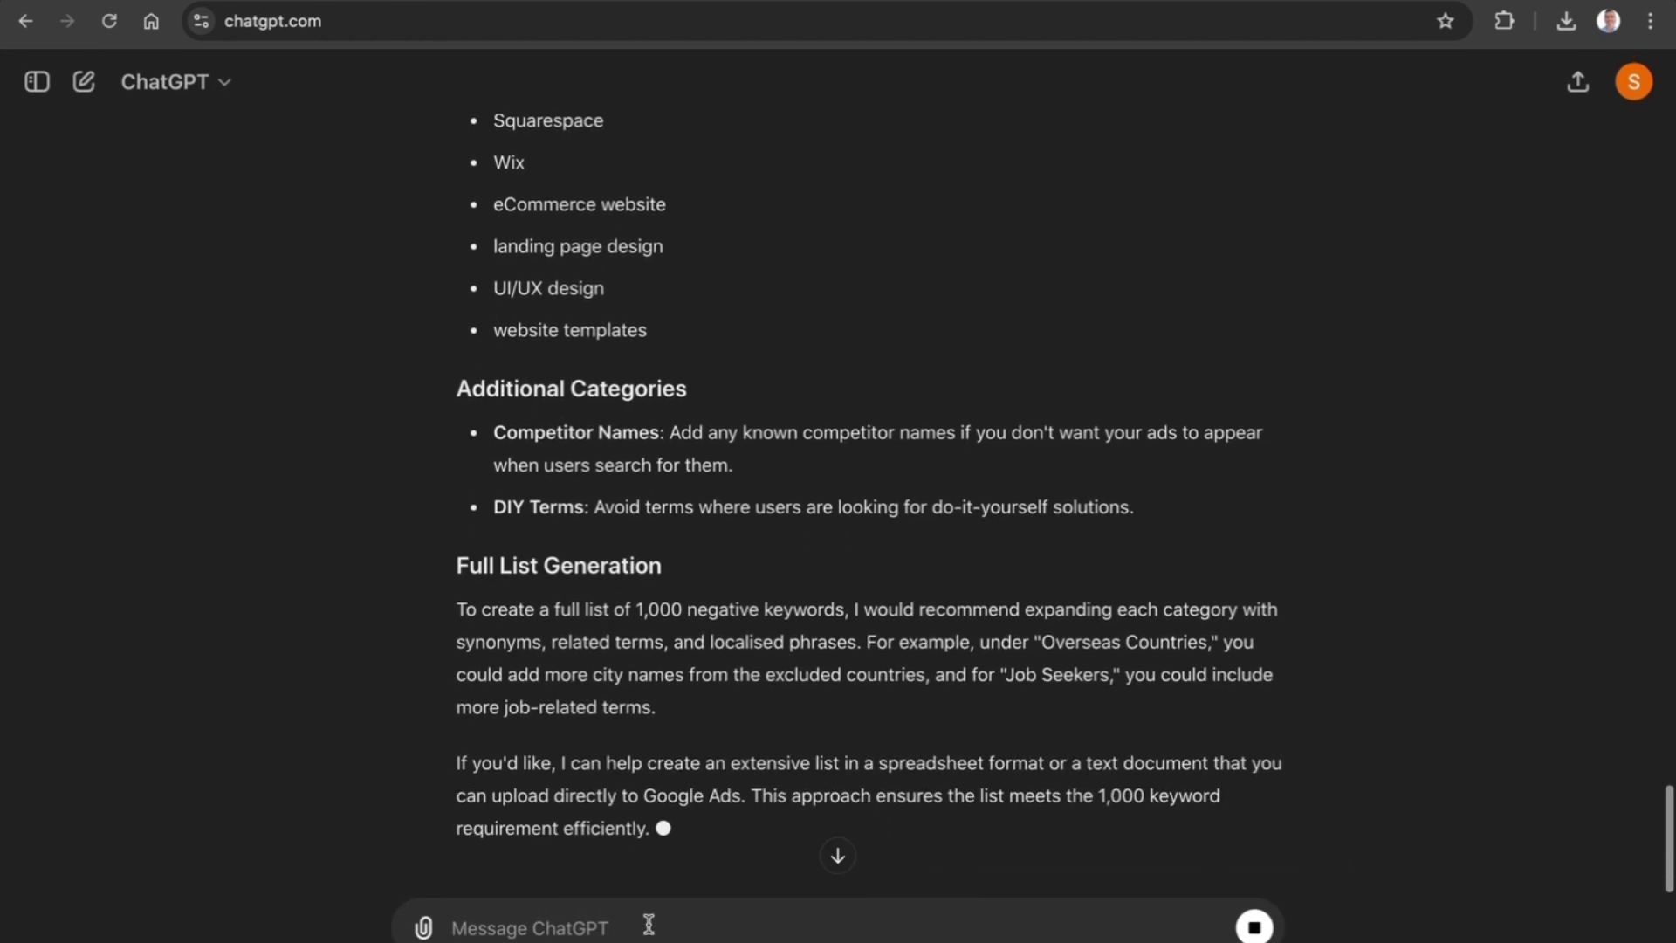
scroll(846, 128, "up", 20)
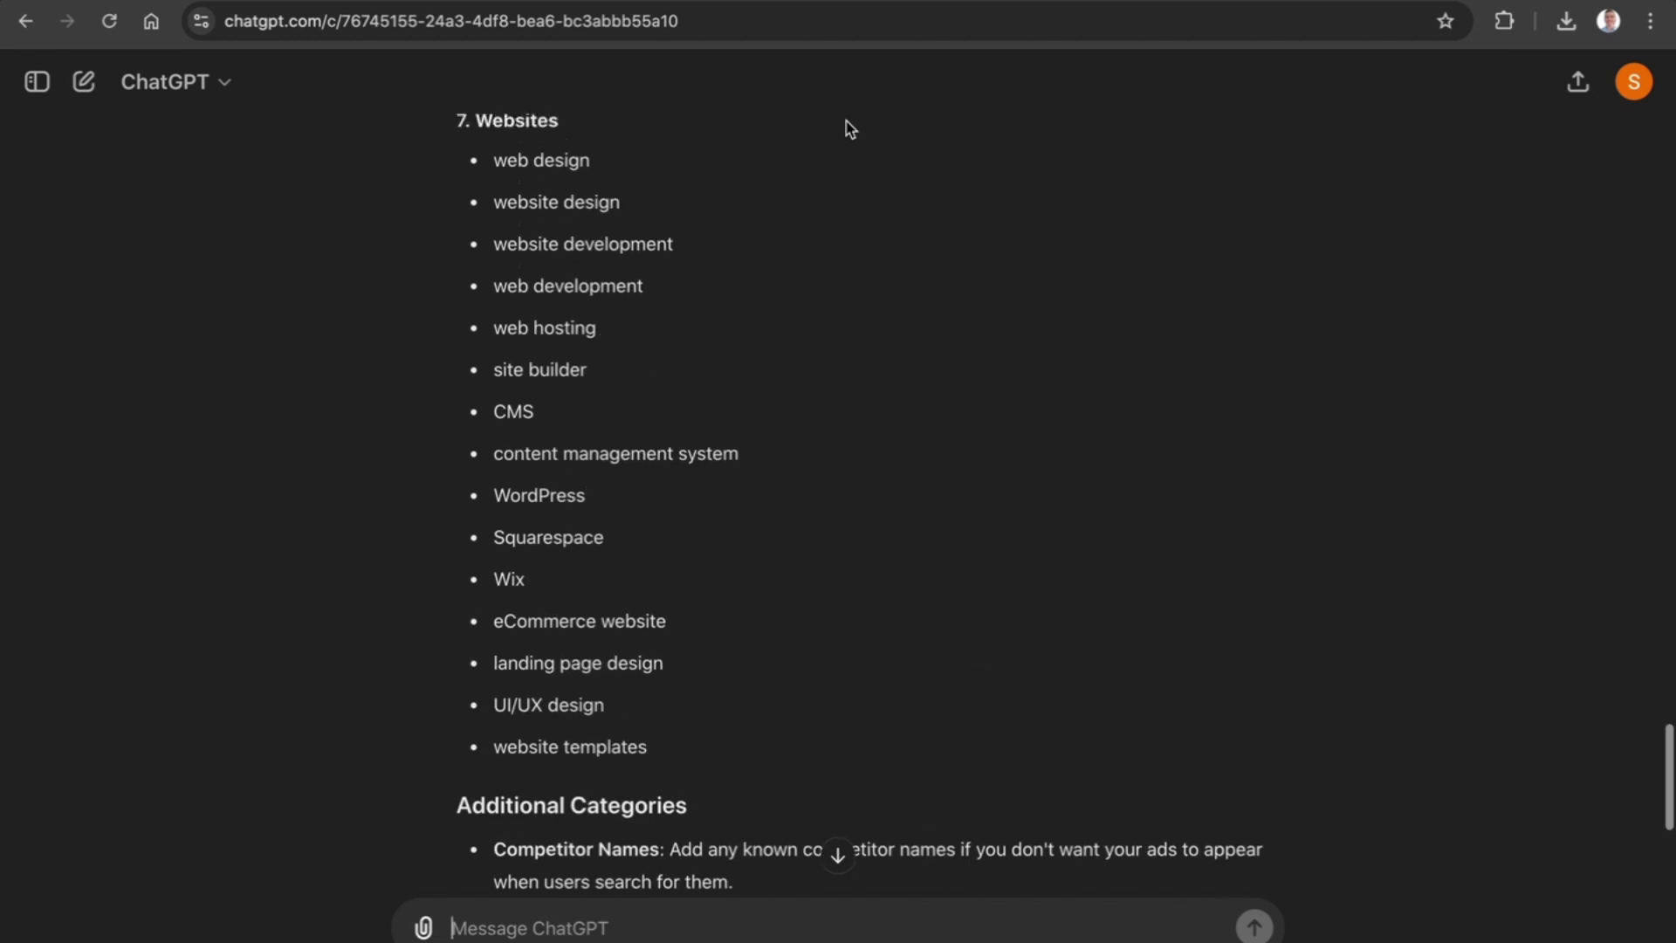
scroll(846, 127, "up", 10)
scroll(846, 128, "down", 20)
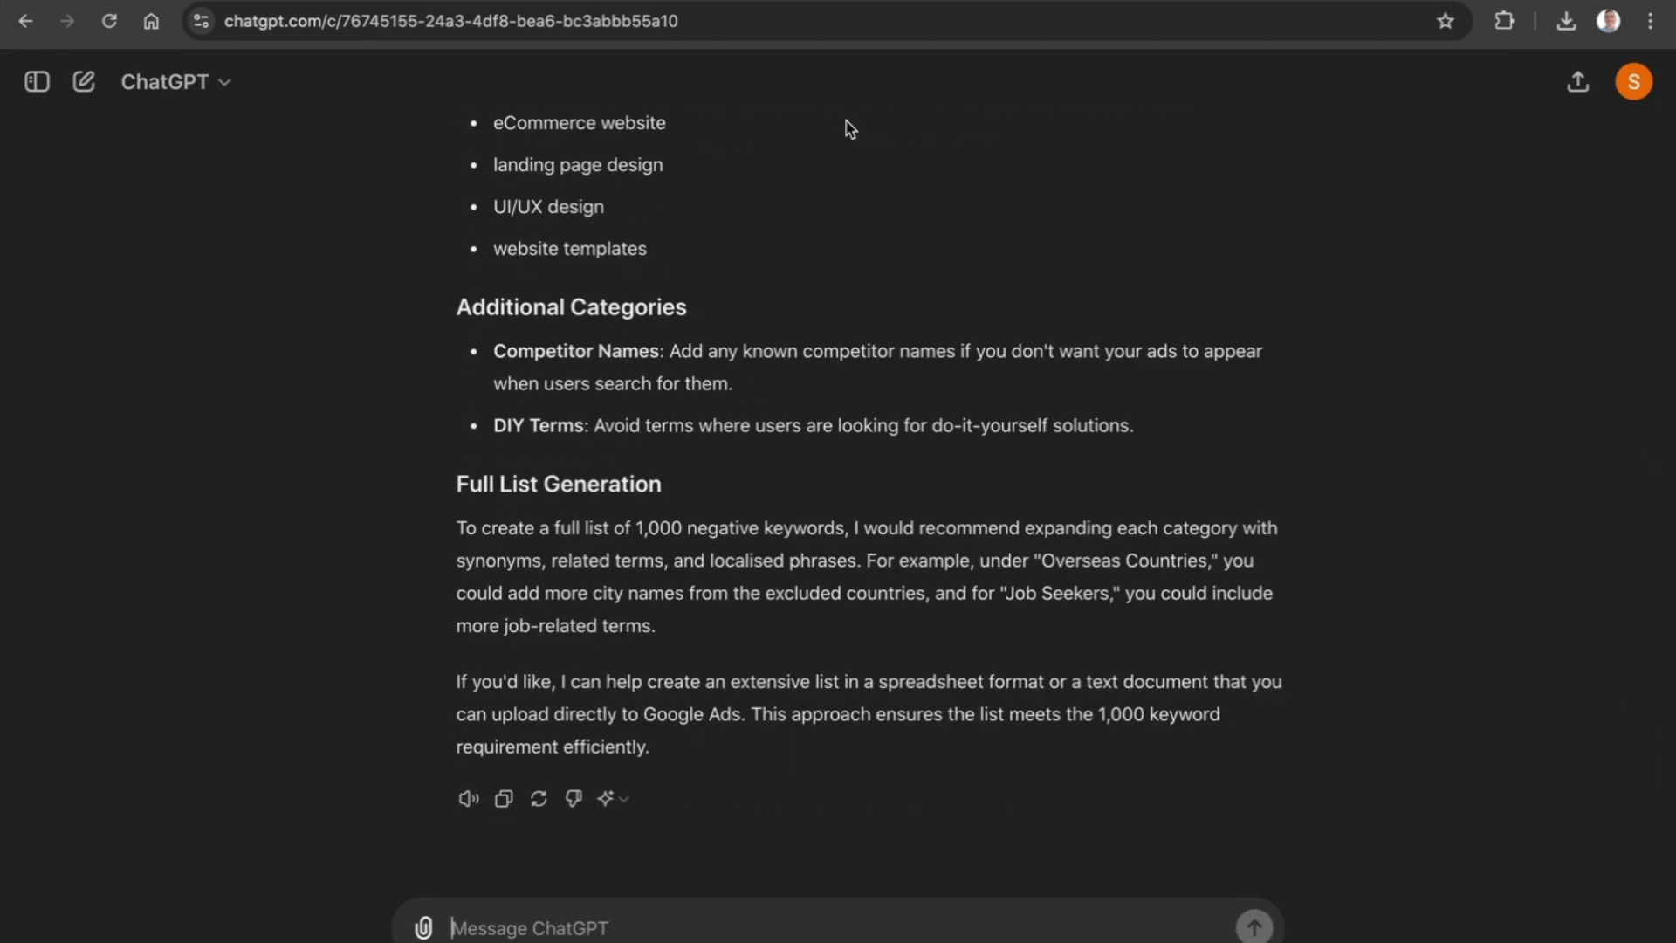
type("P")
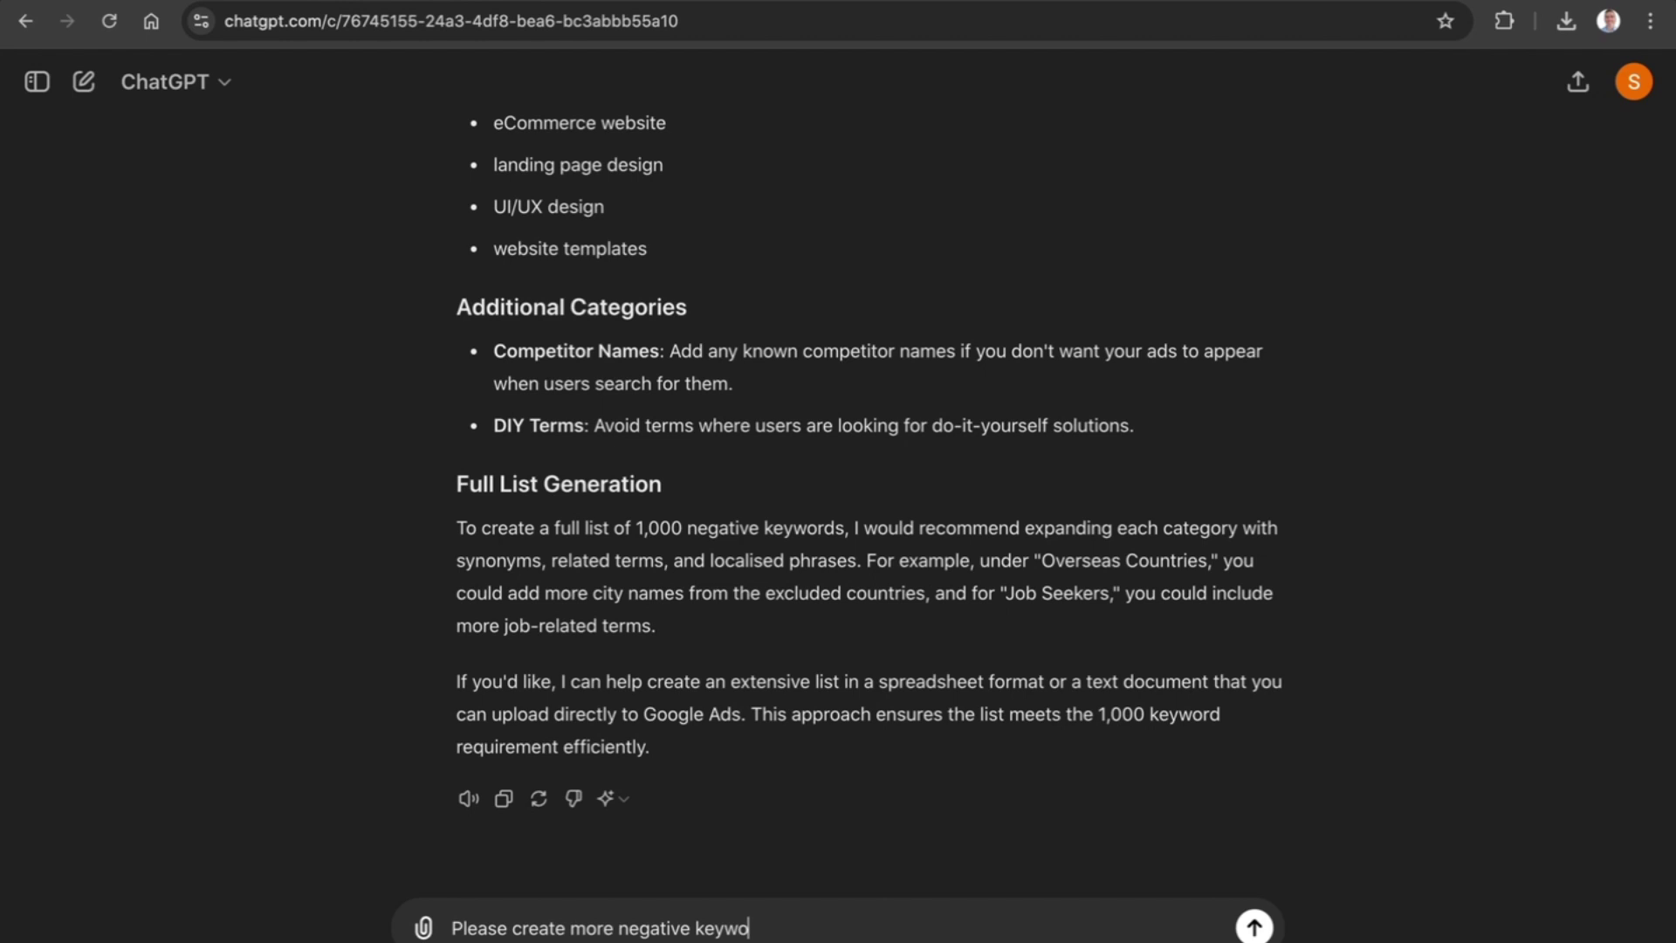
Send 'Please create more negative keywords', stop the reply partway, and select the new keyword lists
key("Return")
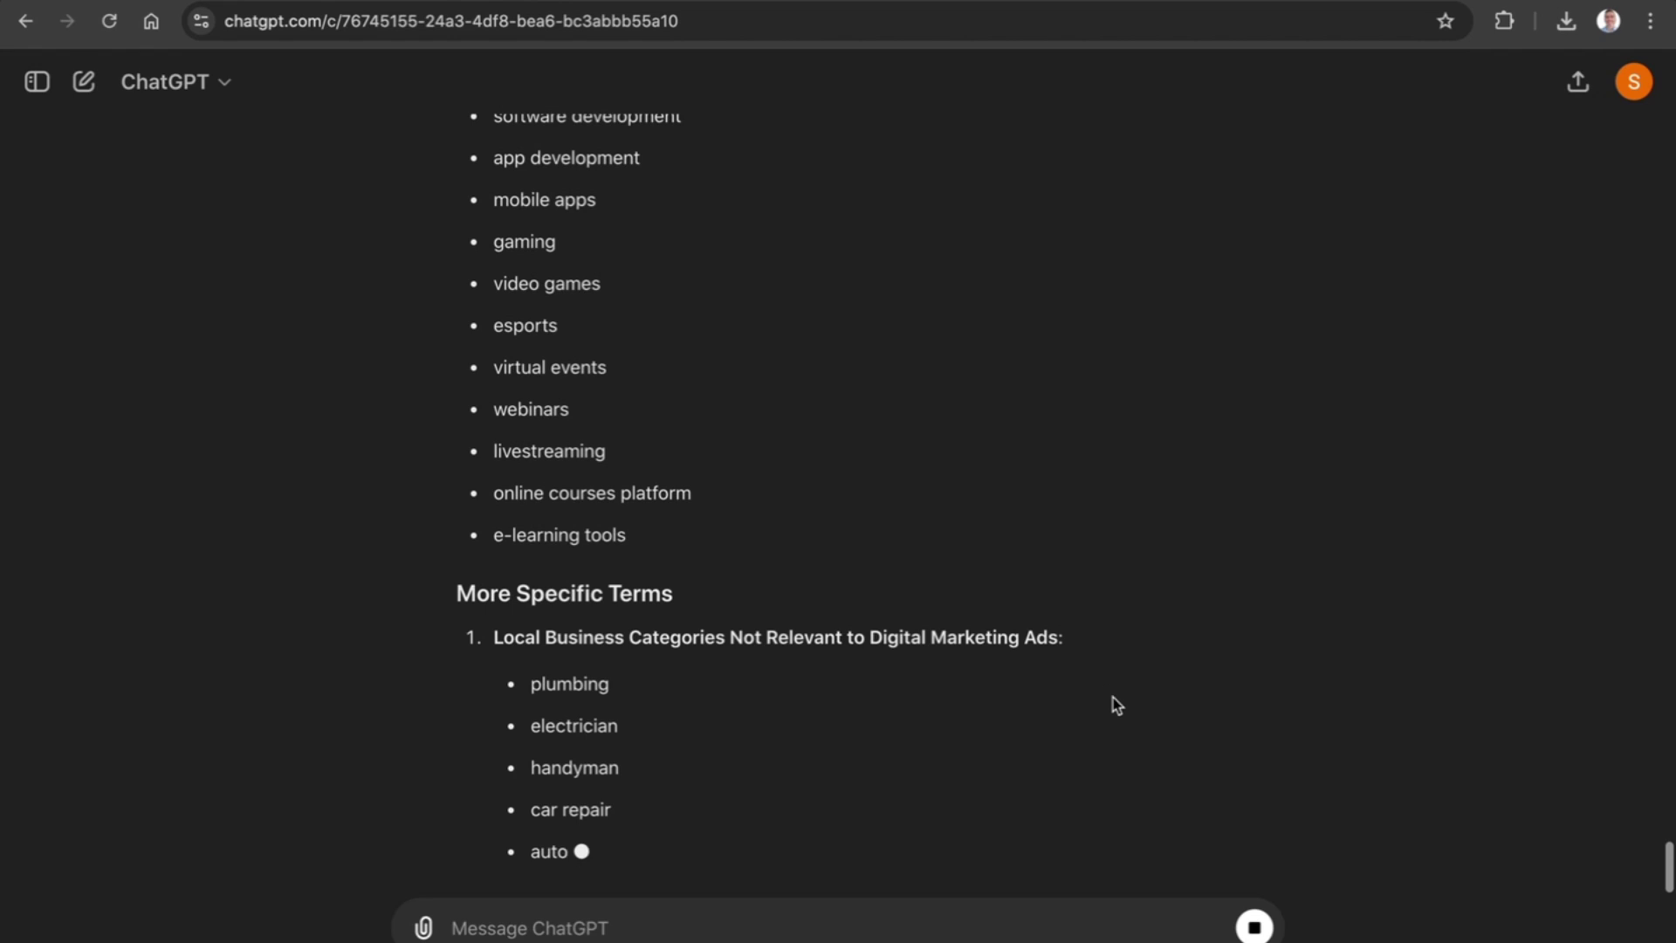
left_click(1255, 925)
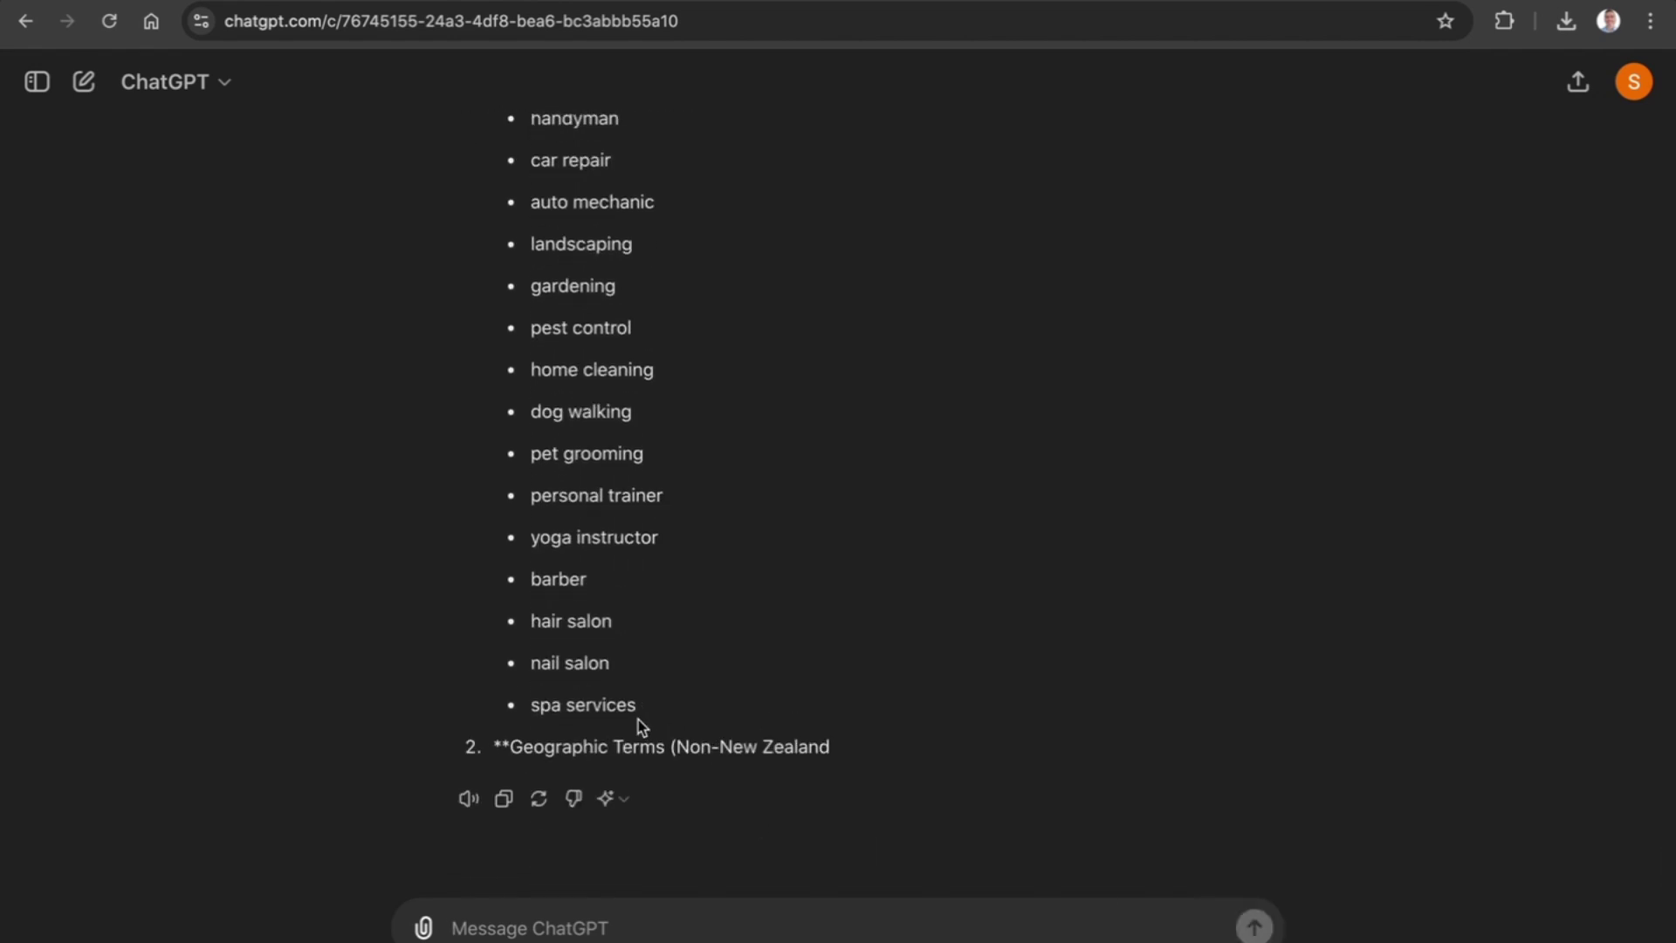
left_click_drag(667, 714, 459, 680)
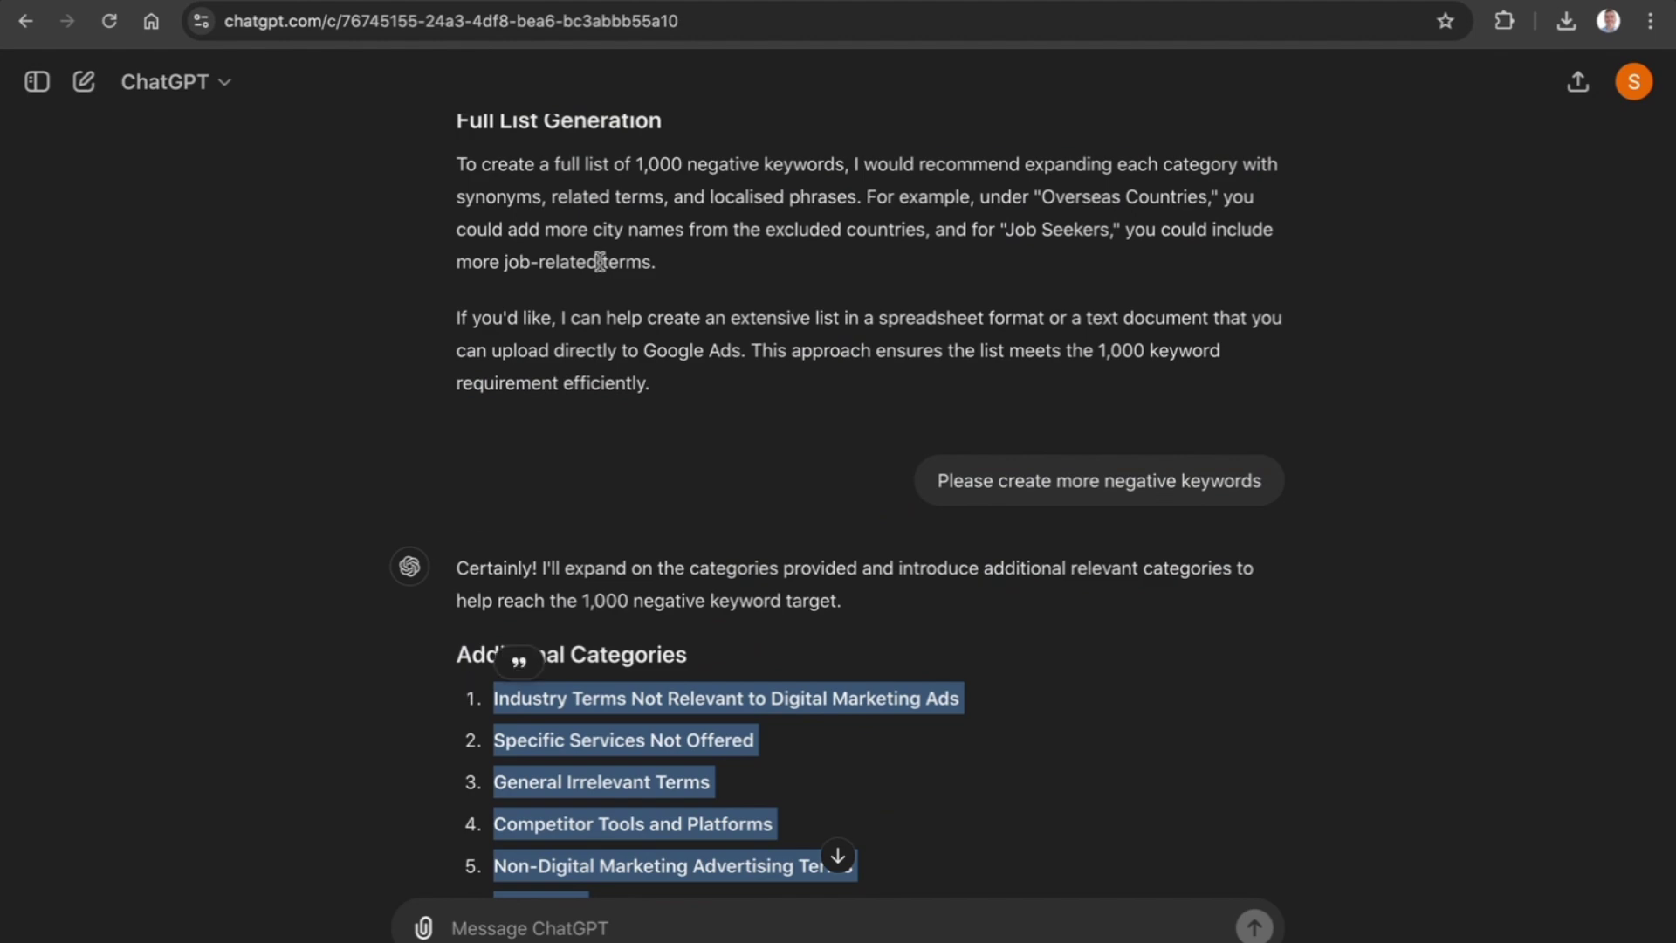
left_click(875, 9)
Paste the expanded keyword lists into the Negative Keywords doc and reselect text in ChatGPT
key("ctrl+v")
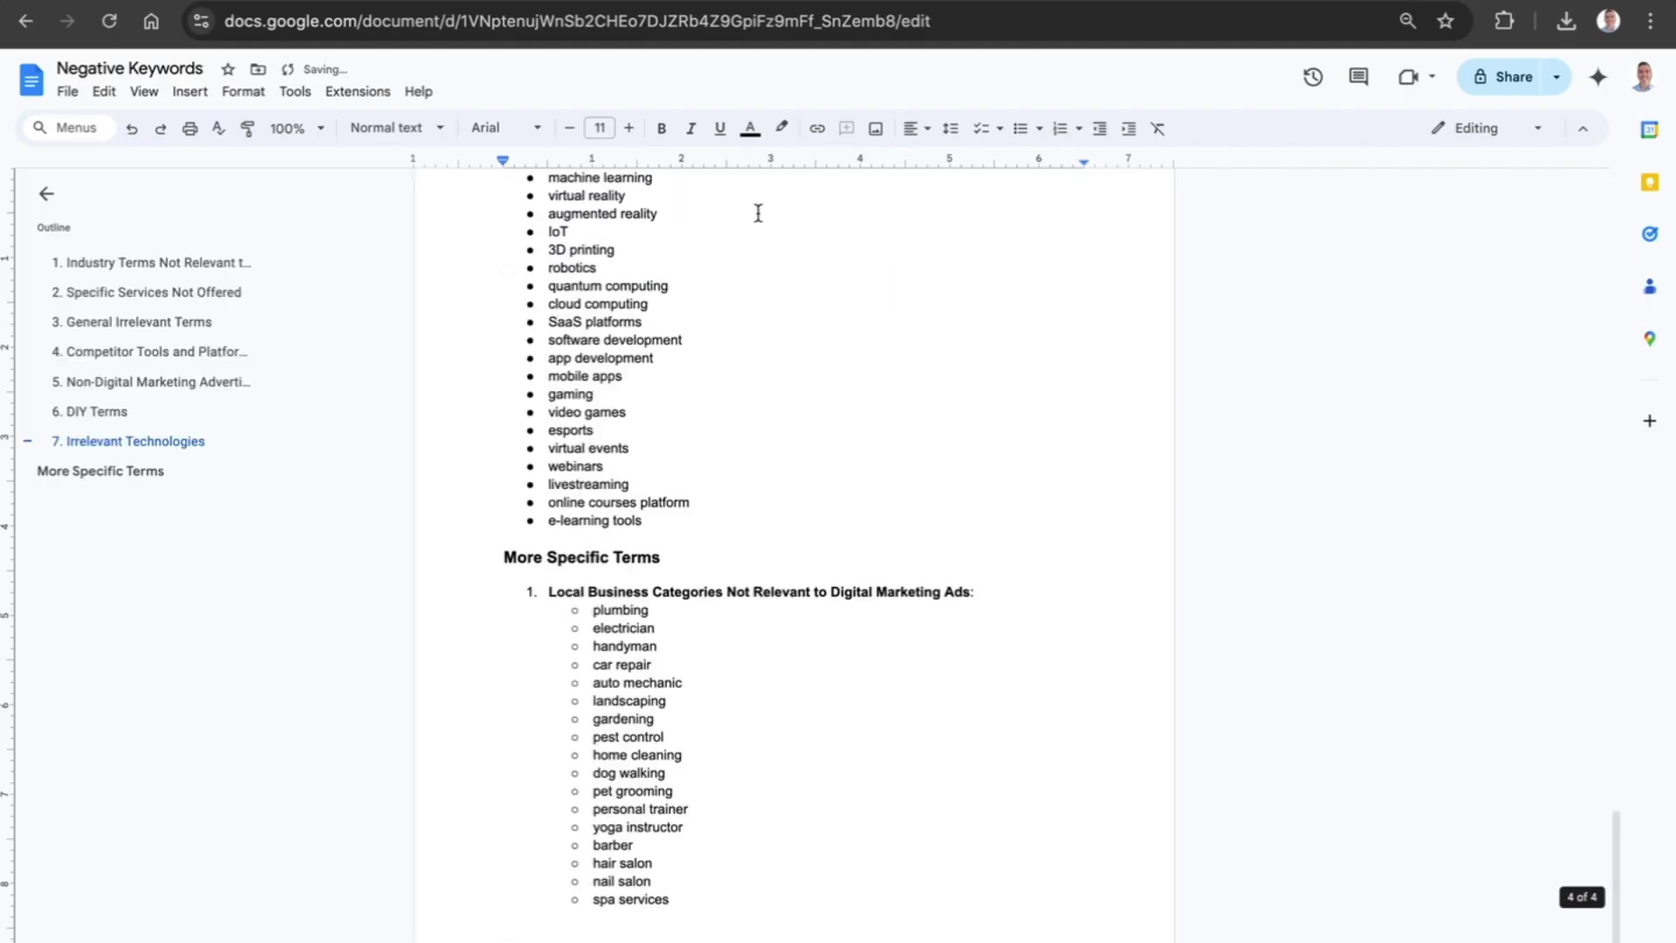
left_click(562, 11)
scroll(767, 352, "up", 10)
scroll(768, 353, "down", 1)
left_click_drag(685, 759, 445, 666)
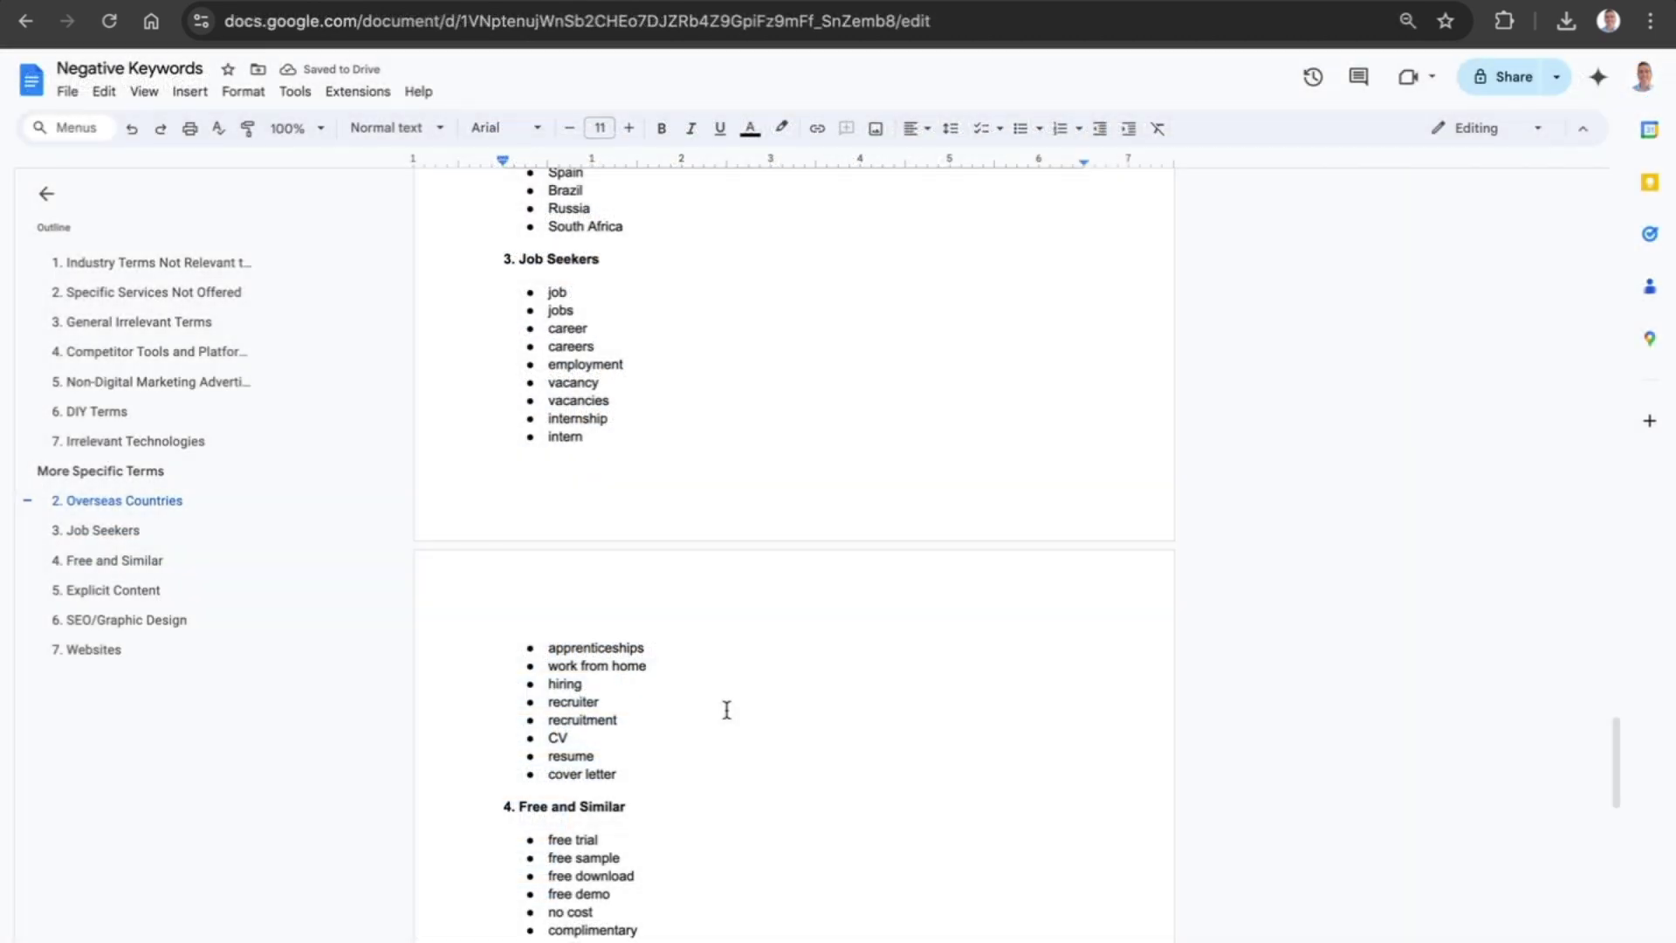
Delete Wix and Squarespace from the 7. Websites list in the doc
scroll(727, 710, "up", 20)
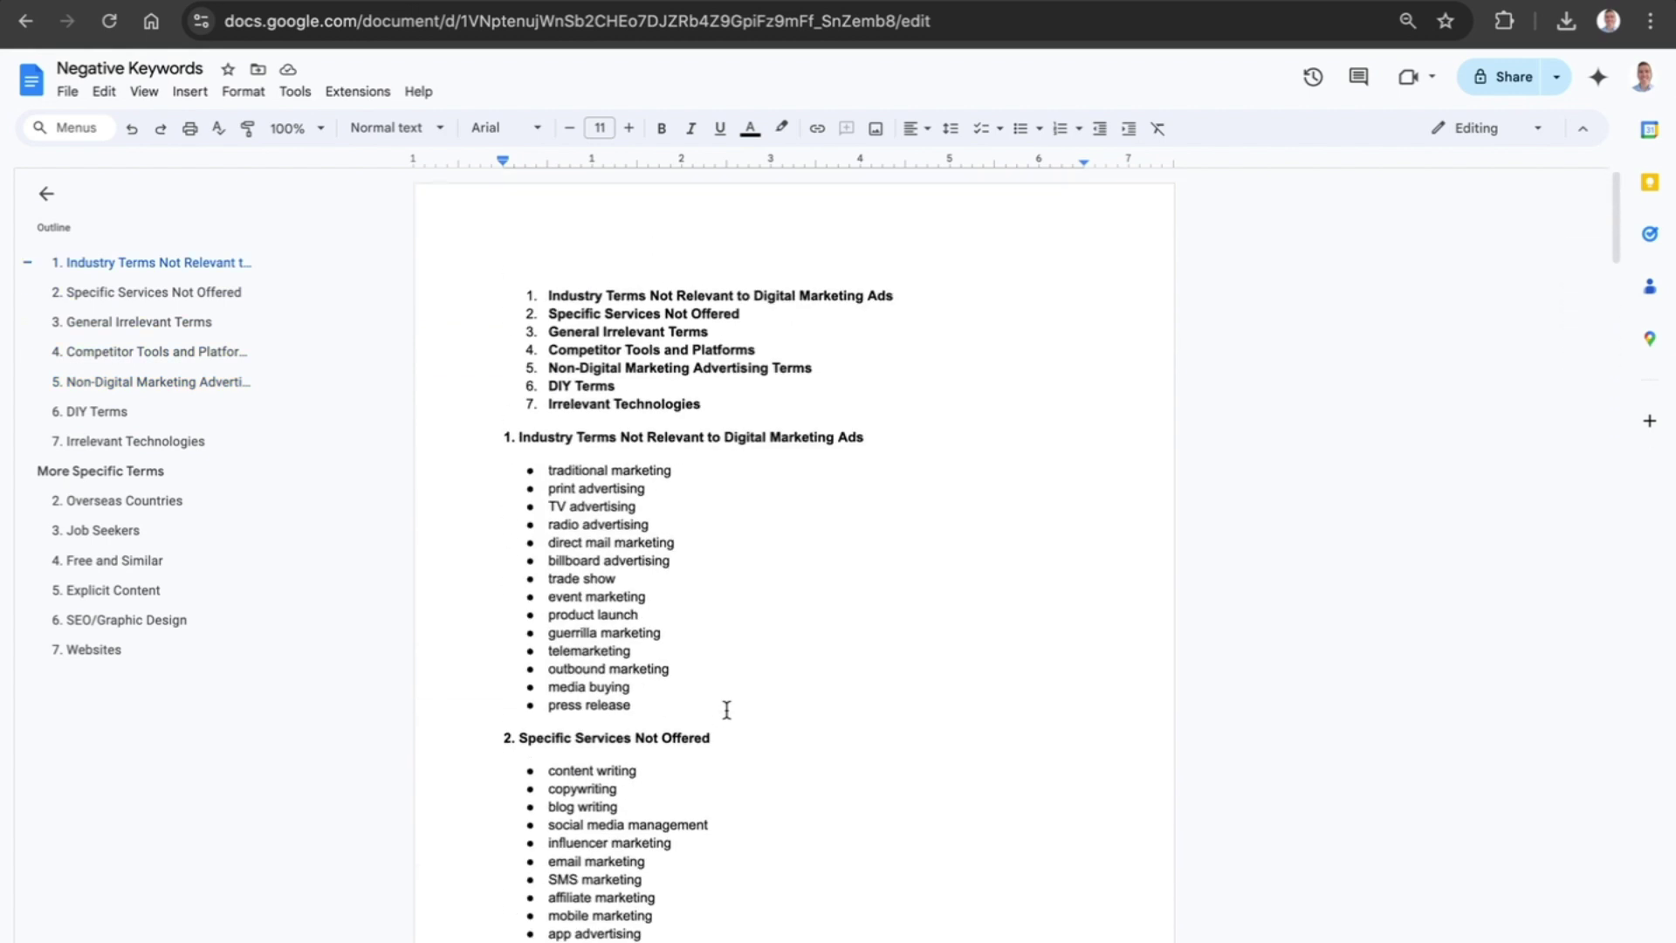
scroll(726, 710, "down", 20)
scroll(726, 710, "down", 20)
scroll(727, 709, "down", 20)
scroll(727, 710, "down", 15)
scroll(726, 703, "down", 10)
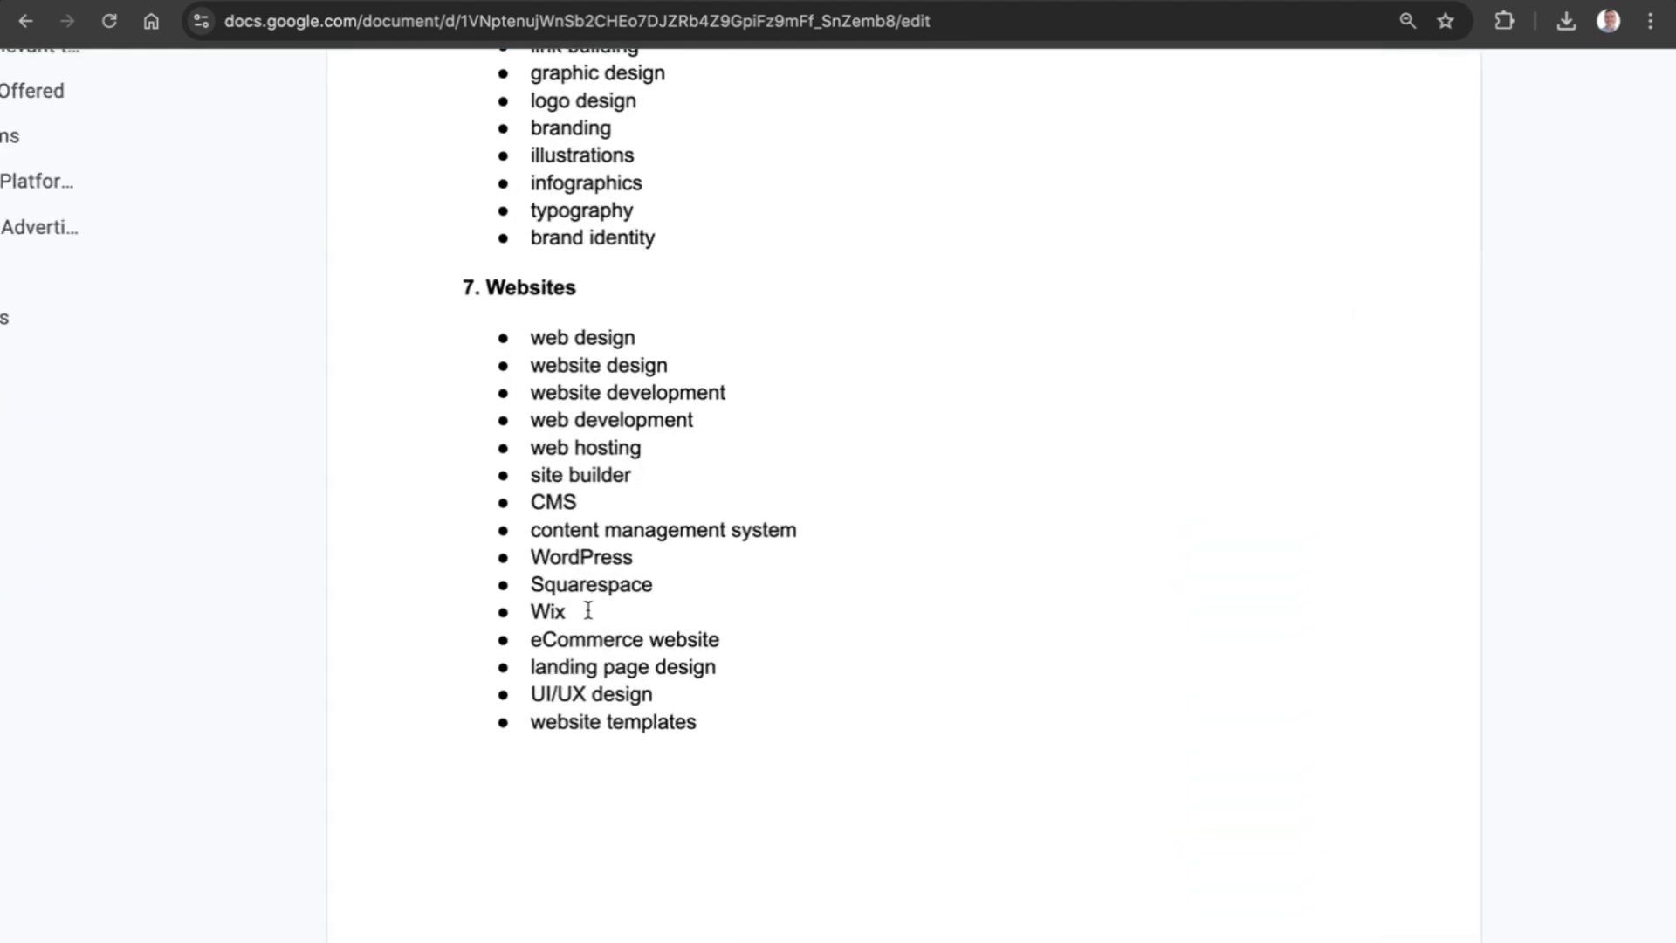
left_click_drag(589, 613, 498, 611)
key("BackSpace")
key("BackSpace")
key("BackSpace")
key("BackSpace")
key("BackSpace")
key("BackSpace")
key("BackSpace")
key("BackSpace")
key("BackSpace")
key("BackSpace")
key("BackSpace")
key("BackSpace")
key("BackSpace")
key("BackSpace")
key("BackSpace")
key("BackSpace")
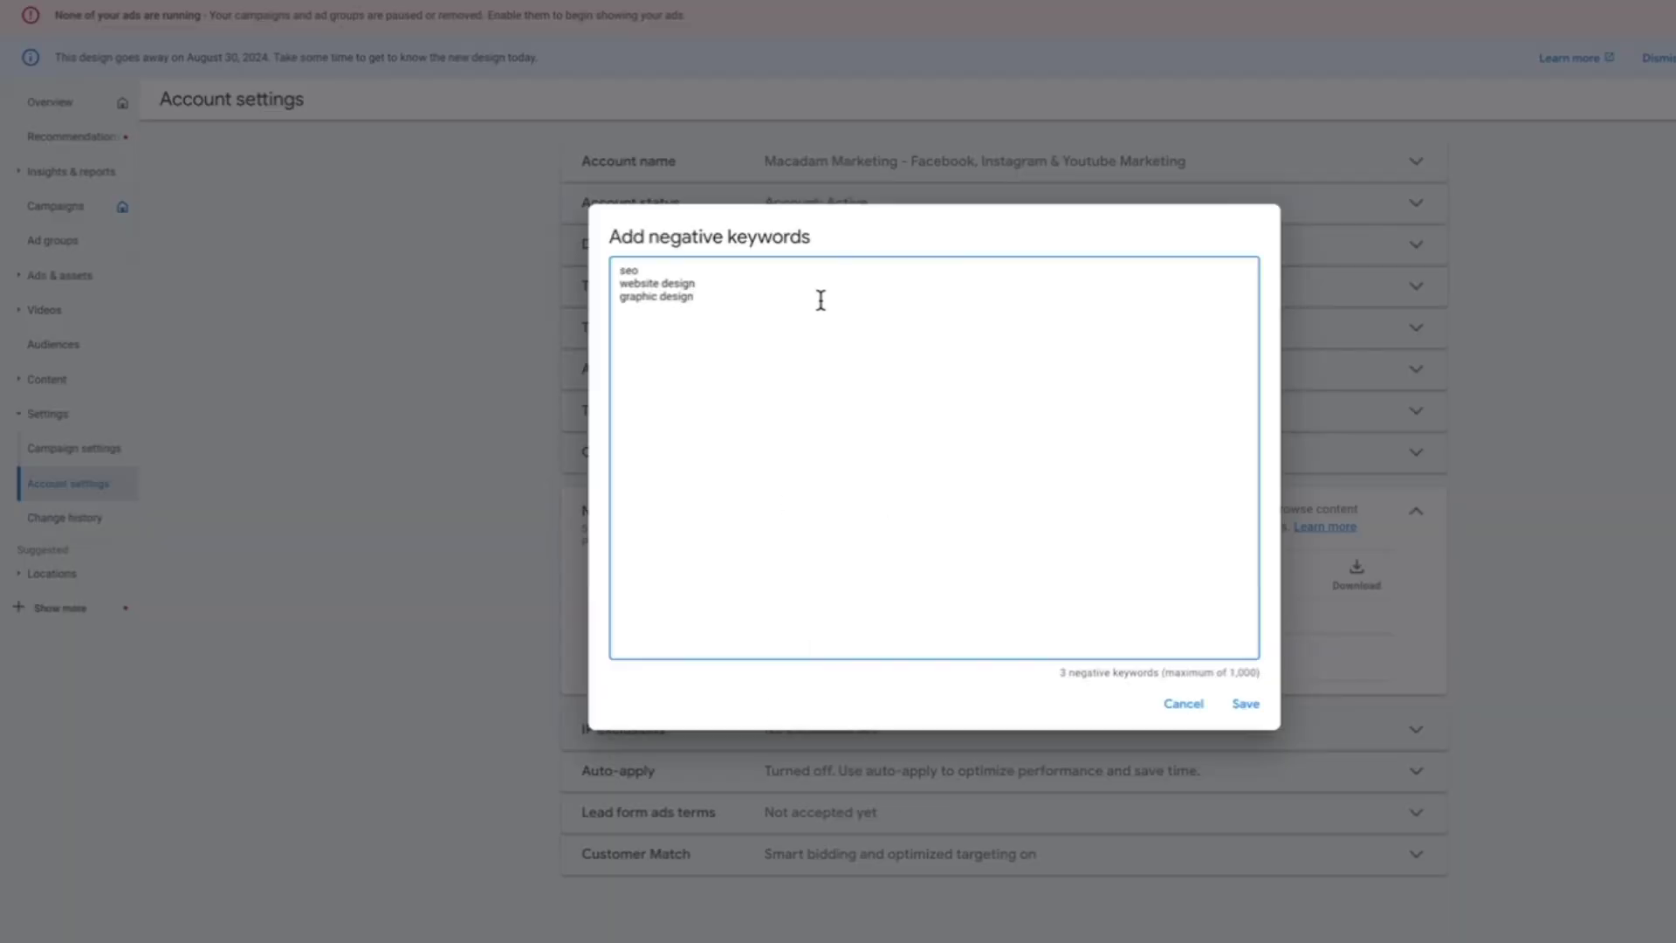
Paste the keyword list into Google Ads' negative keywords box and delete the '7. ' before Websites
key("ctrl+v")
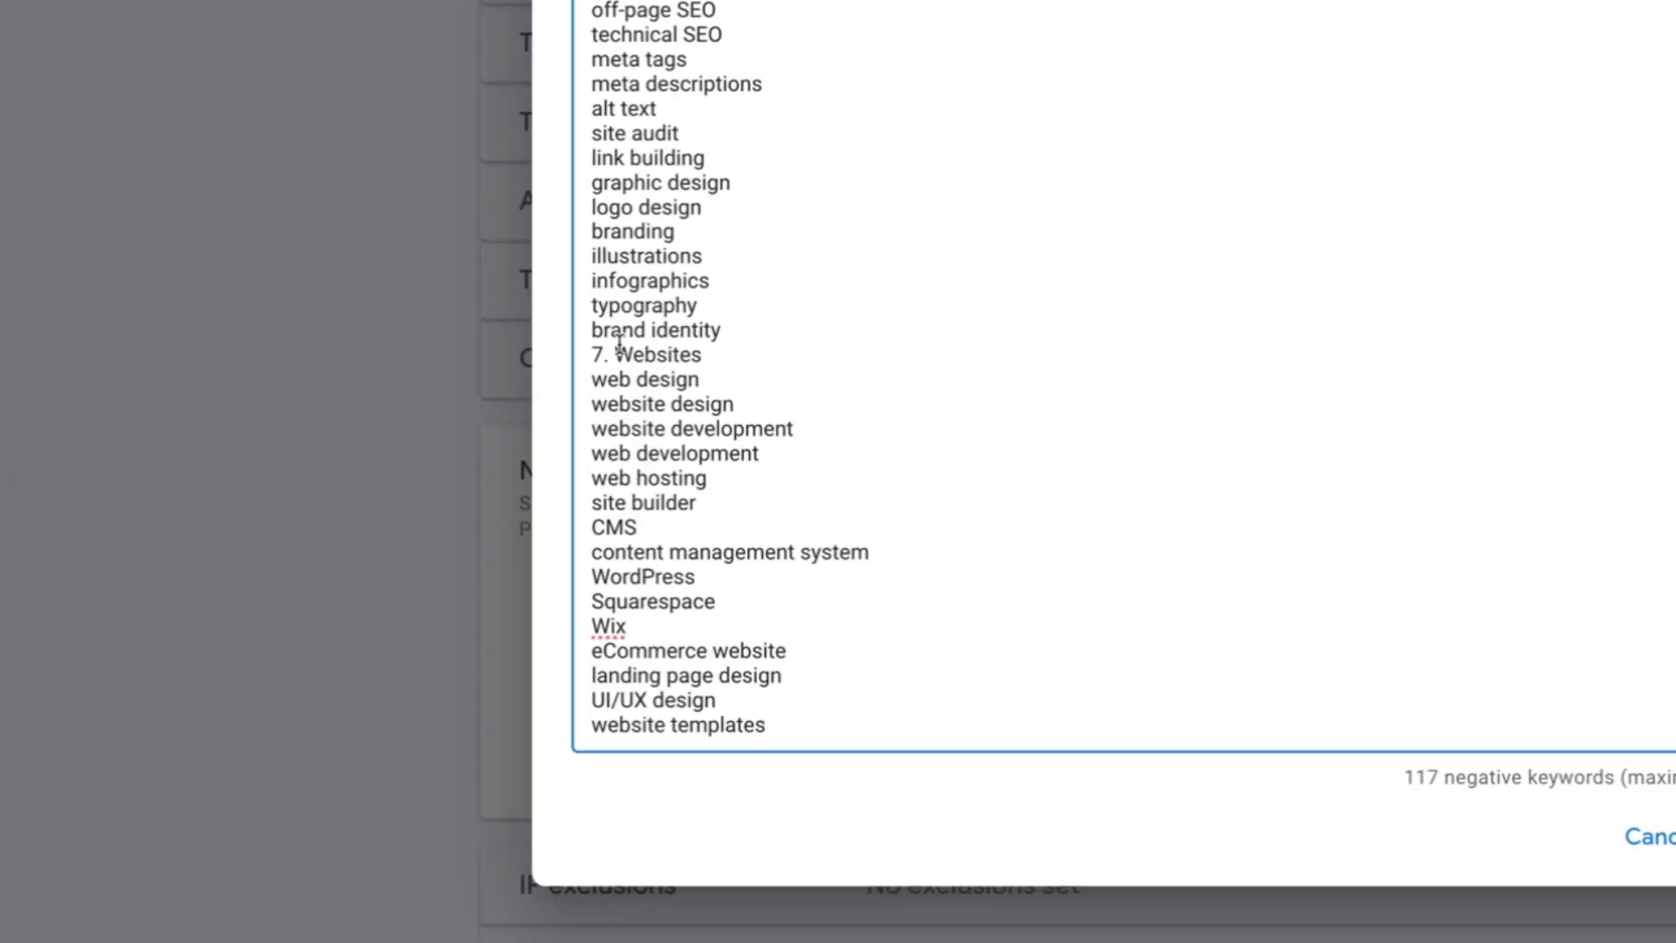
left_click_drag(632, 449, 616, 449)
key("BackSpace")
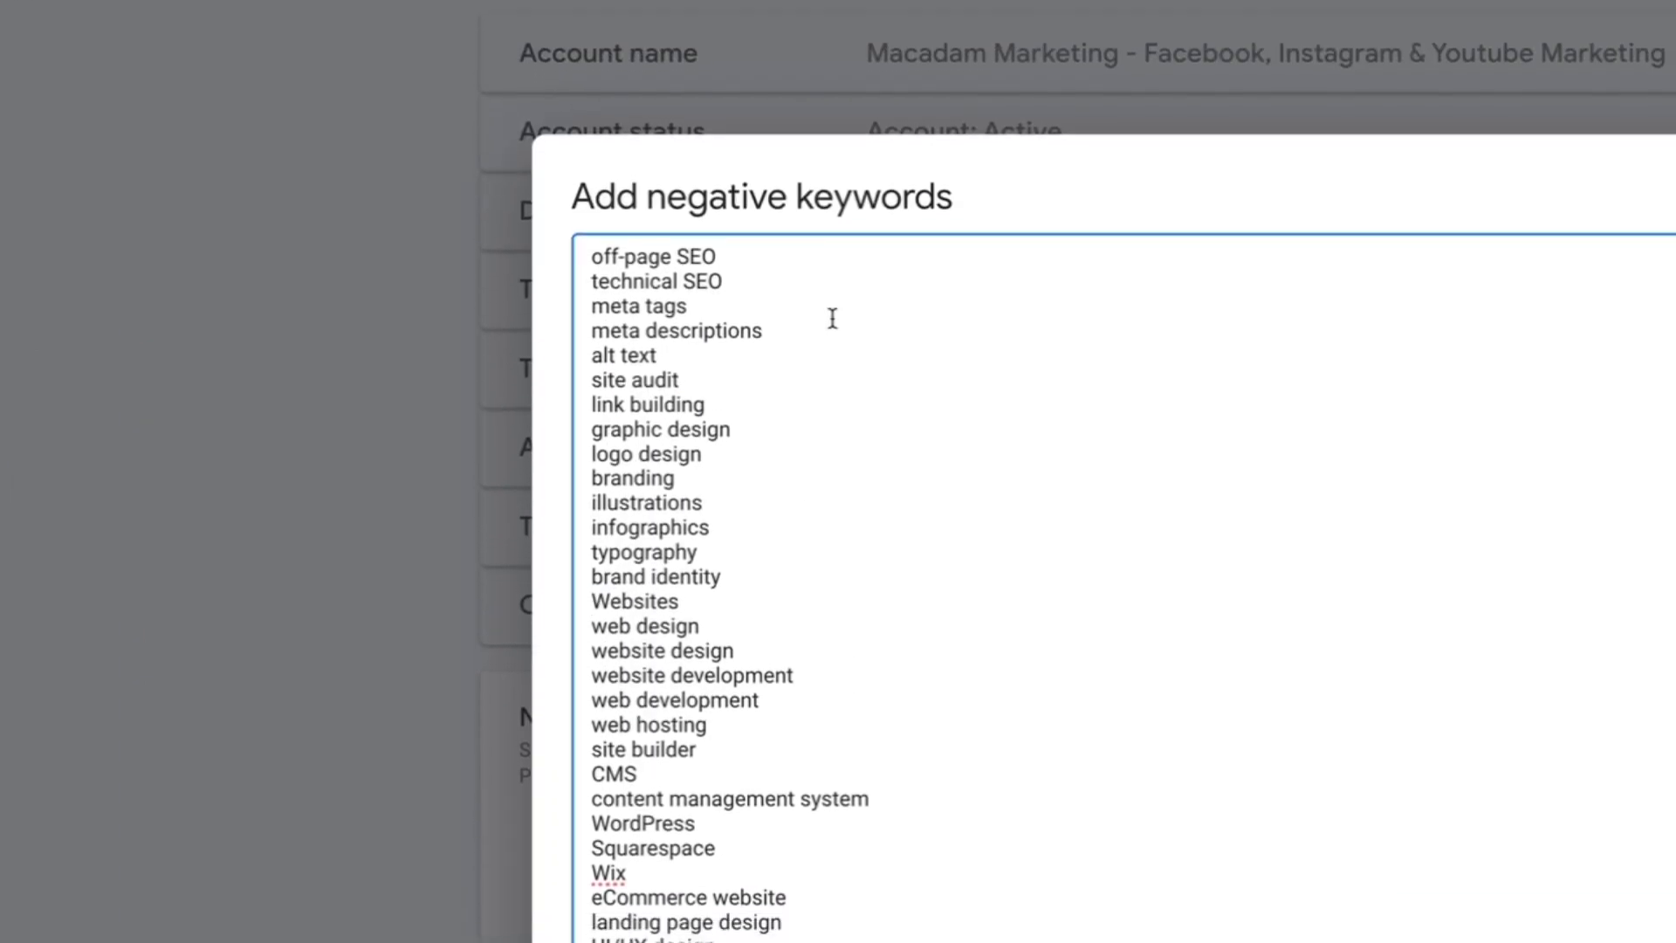
left_click_drag(709, 485, 600, 113)
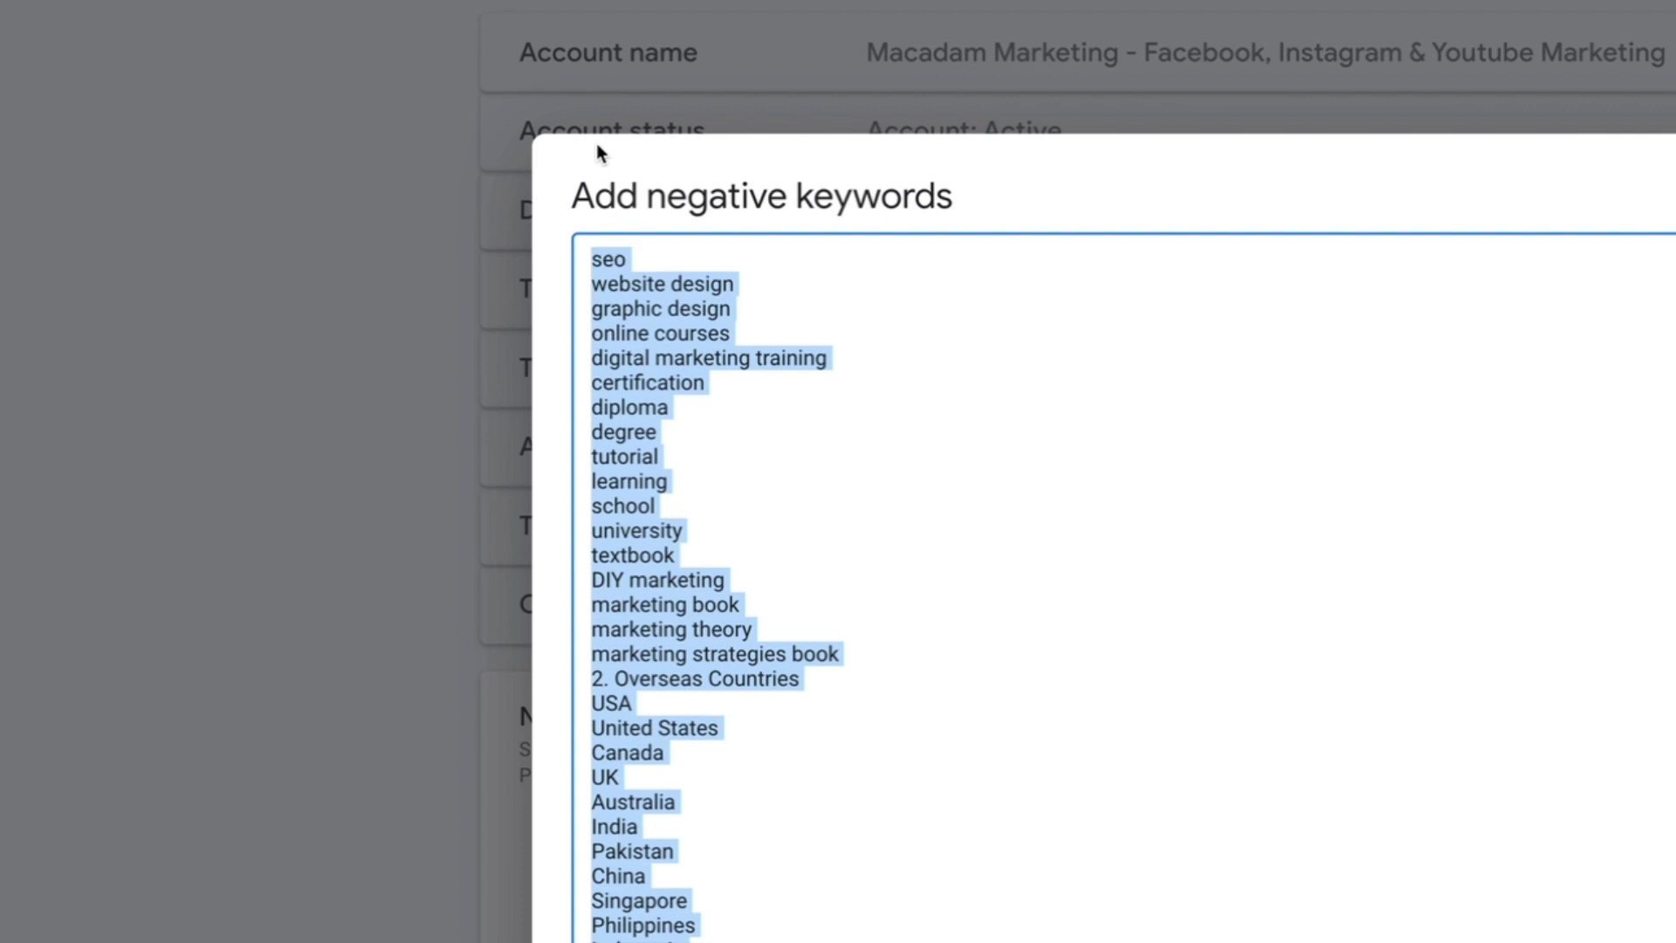
left_click(771, 472)
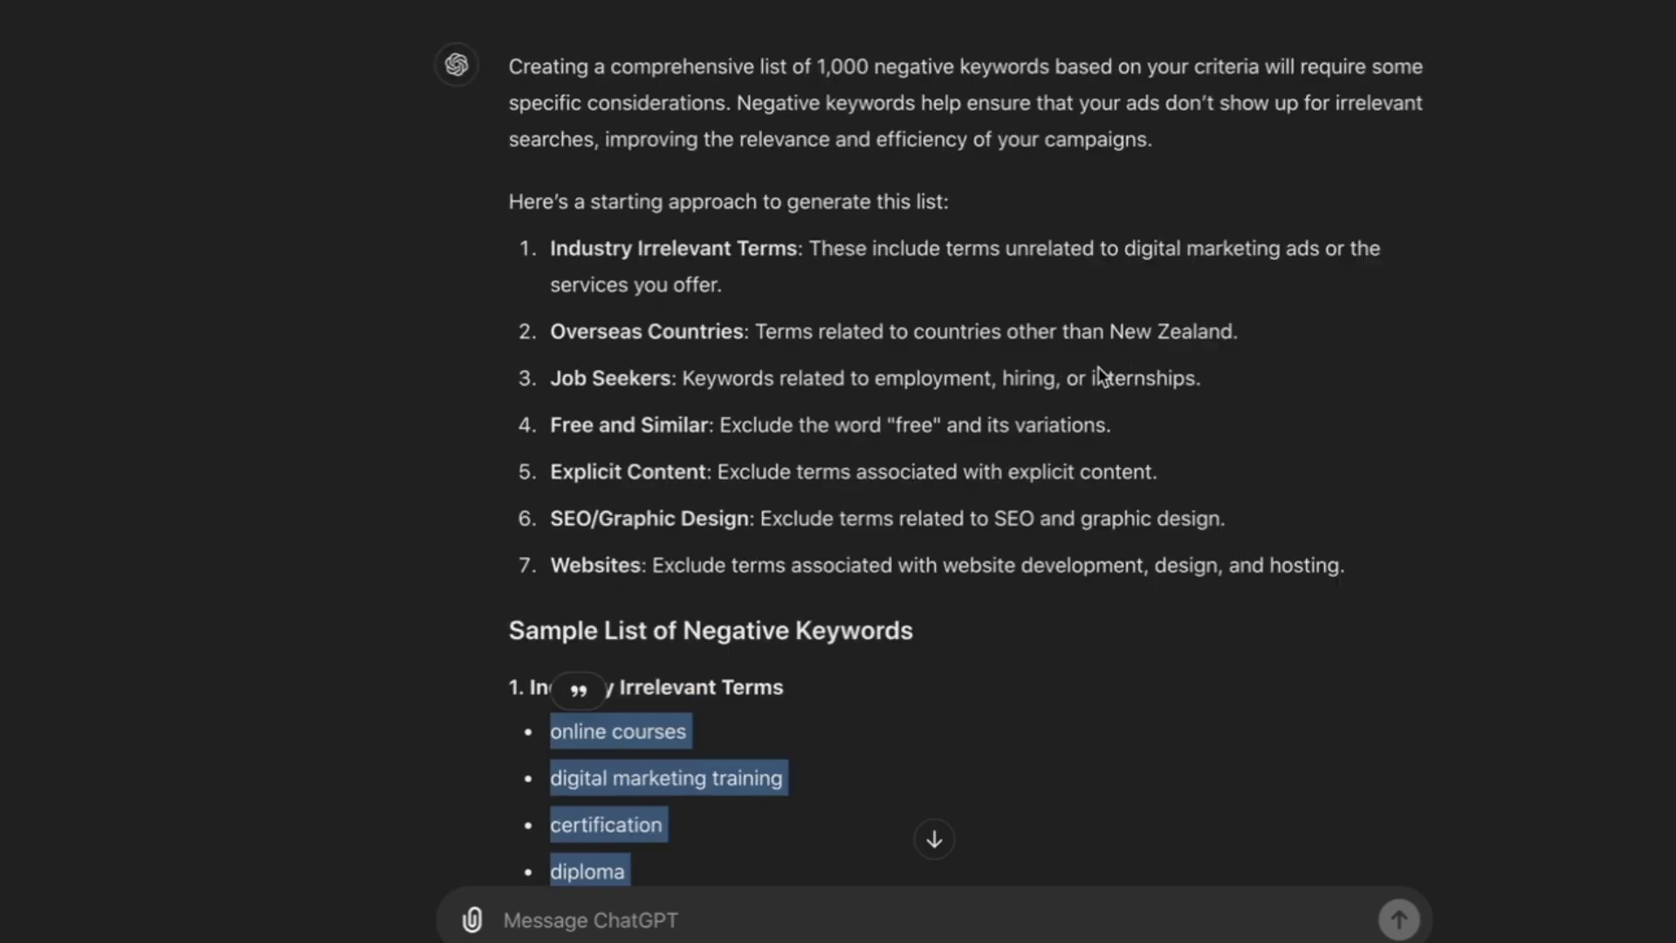
Scroll through the pasted list to check its 117 negative keyword entries
scroll(1102, 376, "up", 3)
scroll(1019, 337, "down", 4)
scroll(1142, 591, "down", 20)
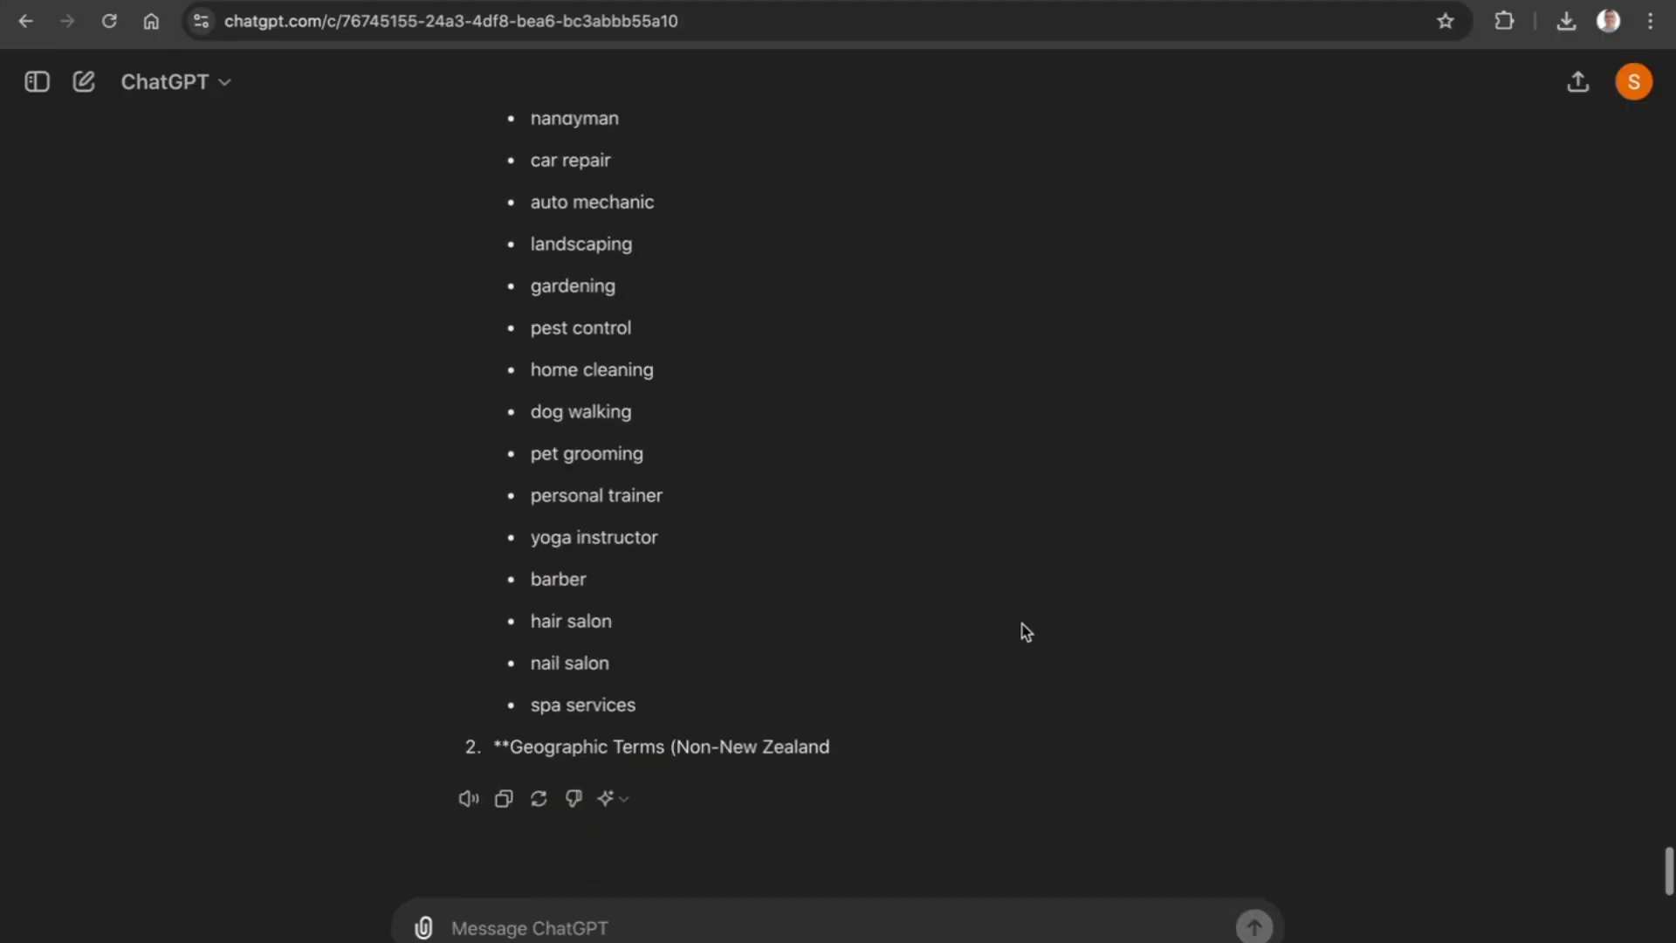
scroll(1026, 632, "up", 20)
scroll(1026, 631, "up", 20)
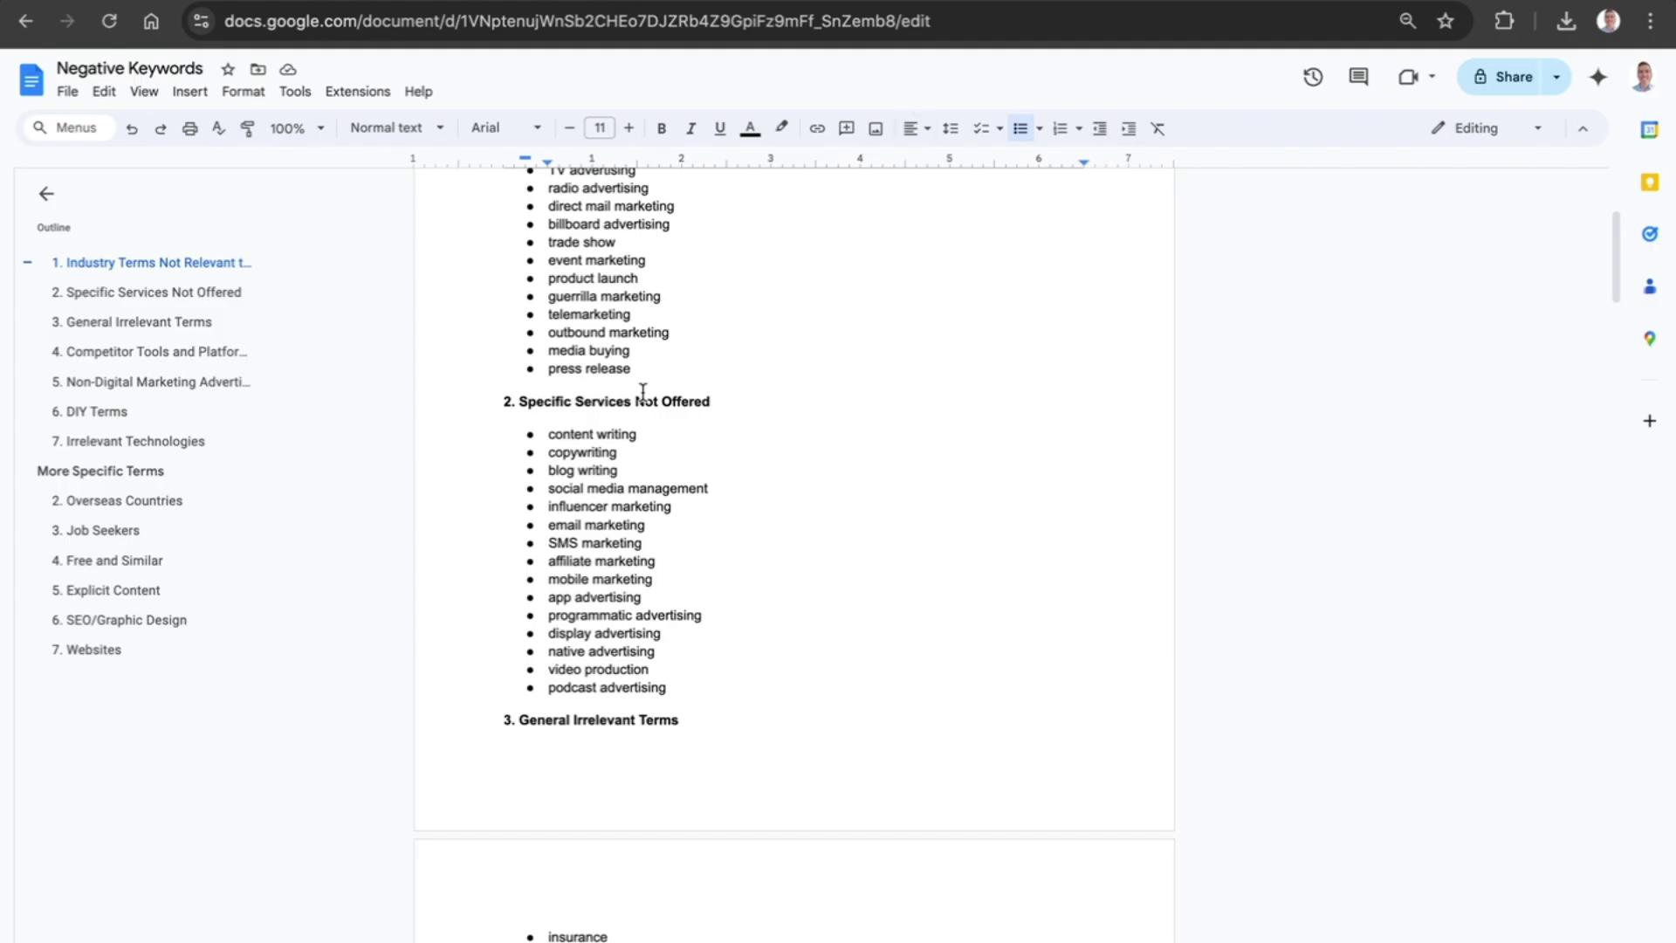
Scroll the Negative Keywords doc to the Overseas Countries list, from USA to South Africa
scroll(786, 341, "up", 4)
scroll(823, 323, "down", 20)
scroll(823, 323, "down", 6)
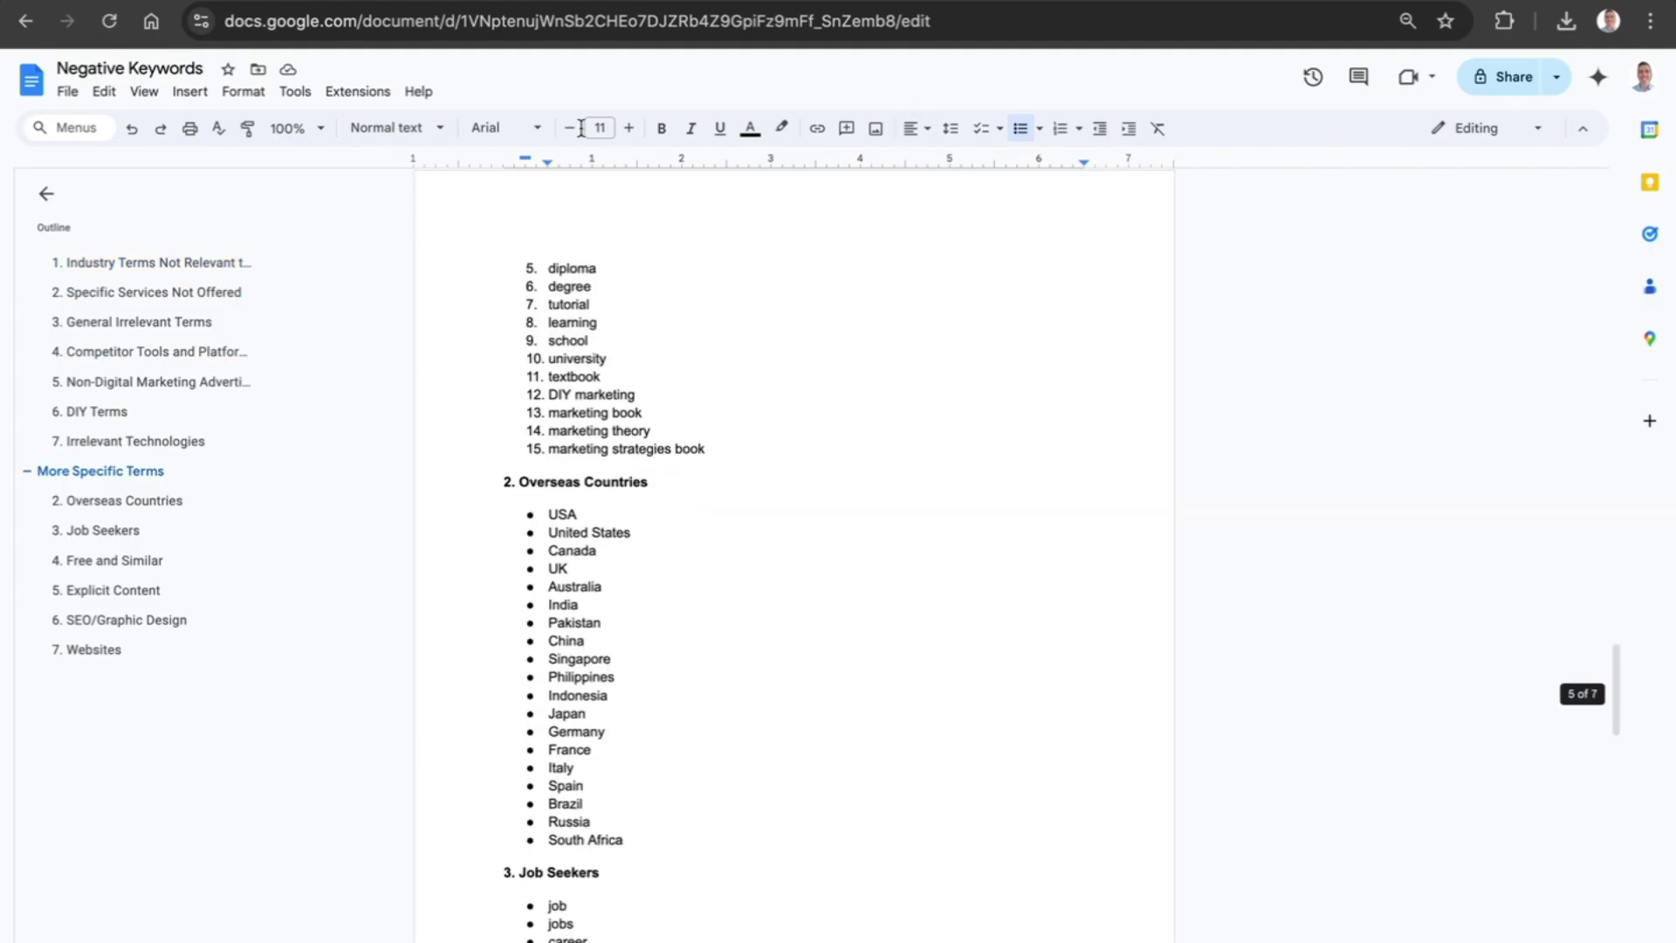